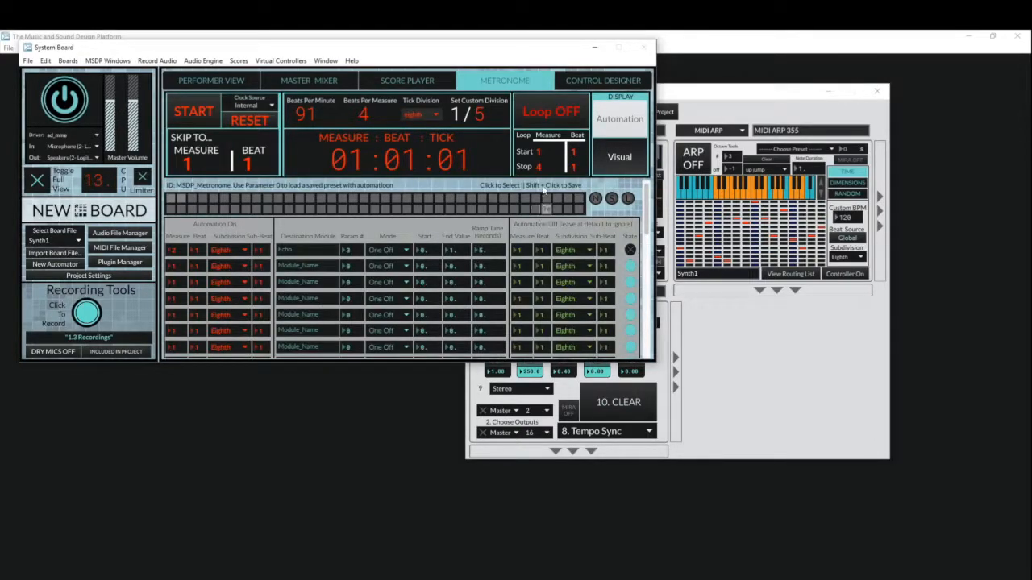
Start the metronome and balance channels 1 and 2 of the master mixer to nearly equal levels.
left_click(198, 114)
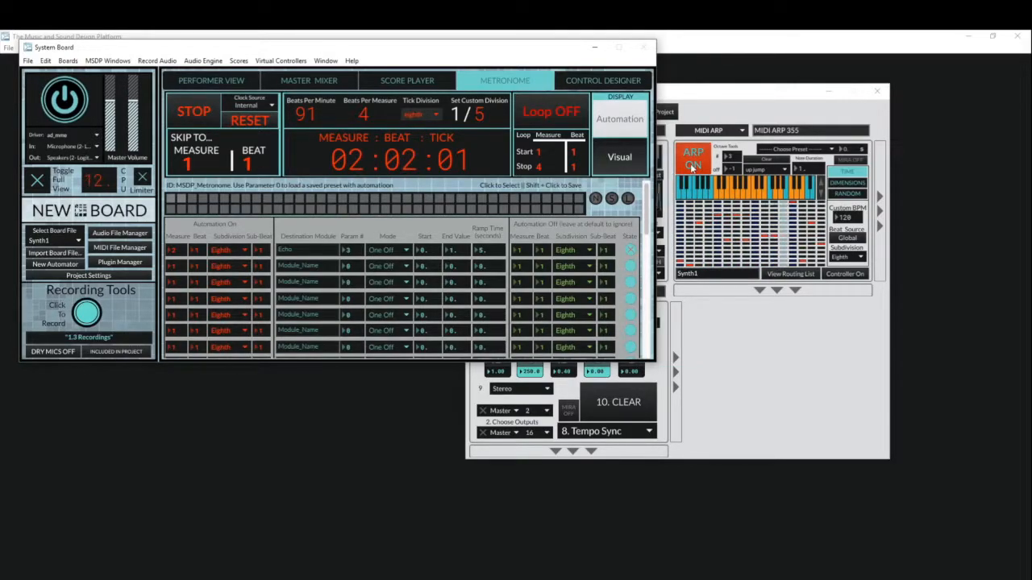
left_click(304, 81)
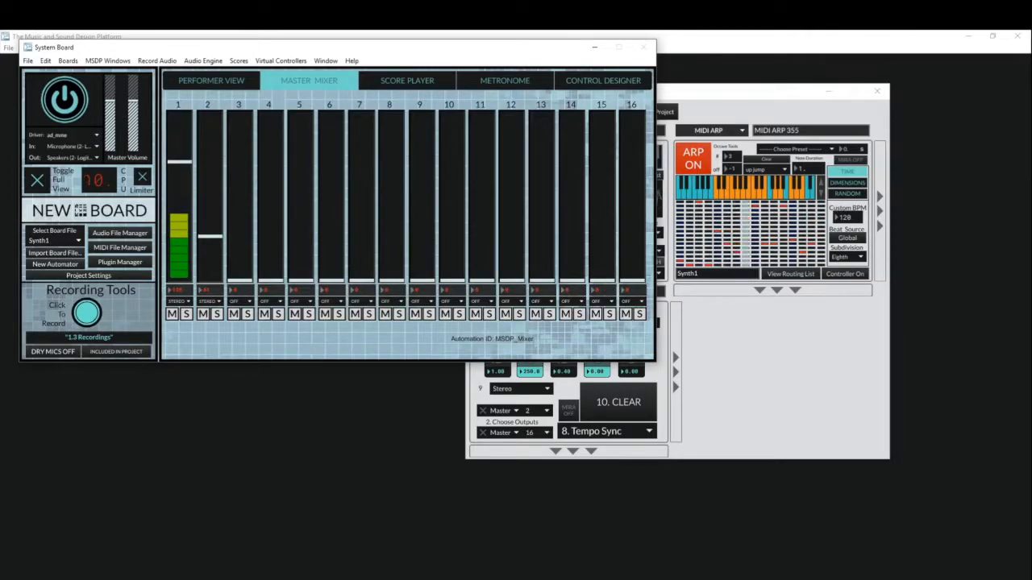
left_click_drag(214, 217, 214, 197)
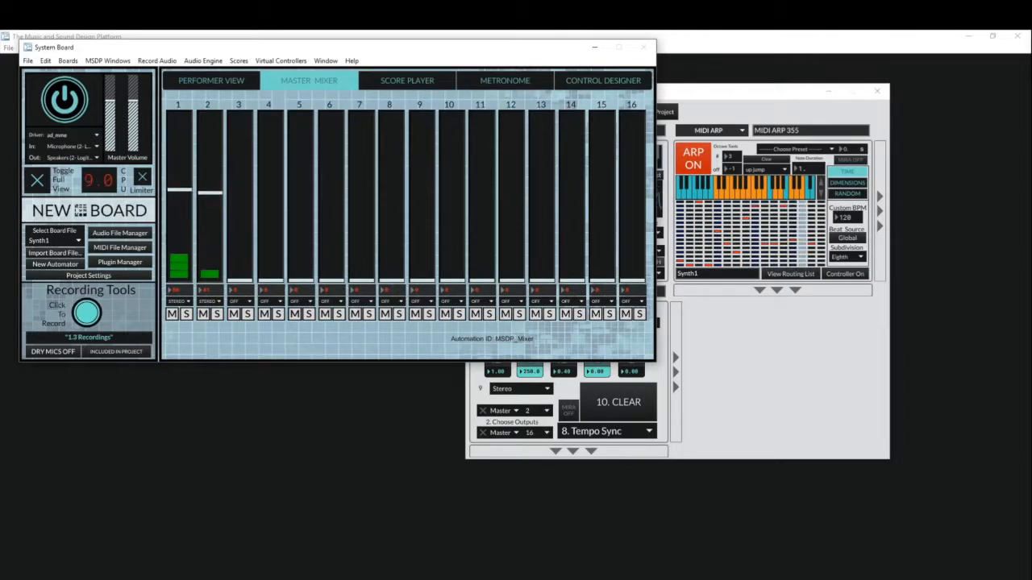
left_click(720, 377)
left_click_drag(210, 192, 179, 174)
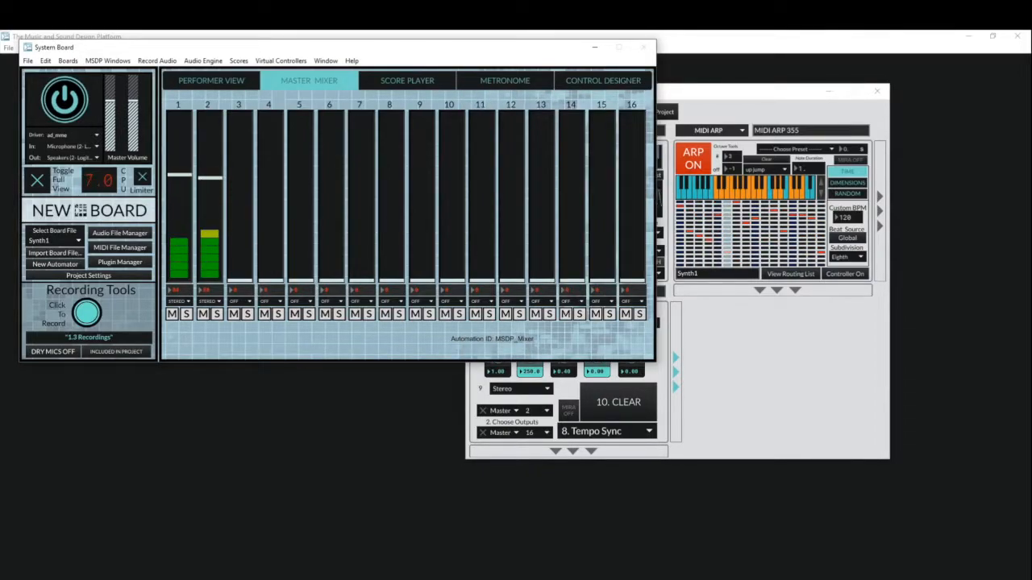
Place the Synth2 board below the metronome's transport controls and set the metronome tempo to 80 beats per minute.
left_click(396, 87)
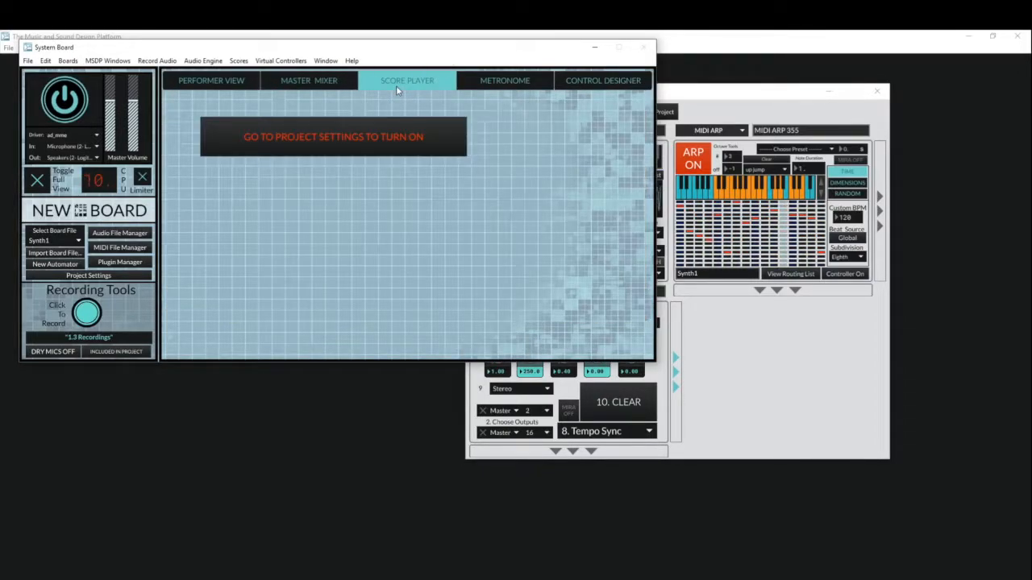
left_click(504, 81)
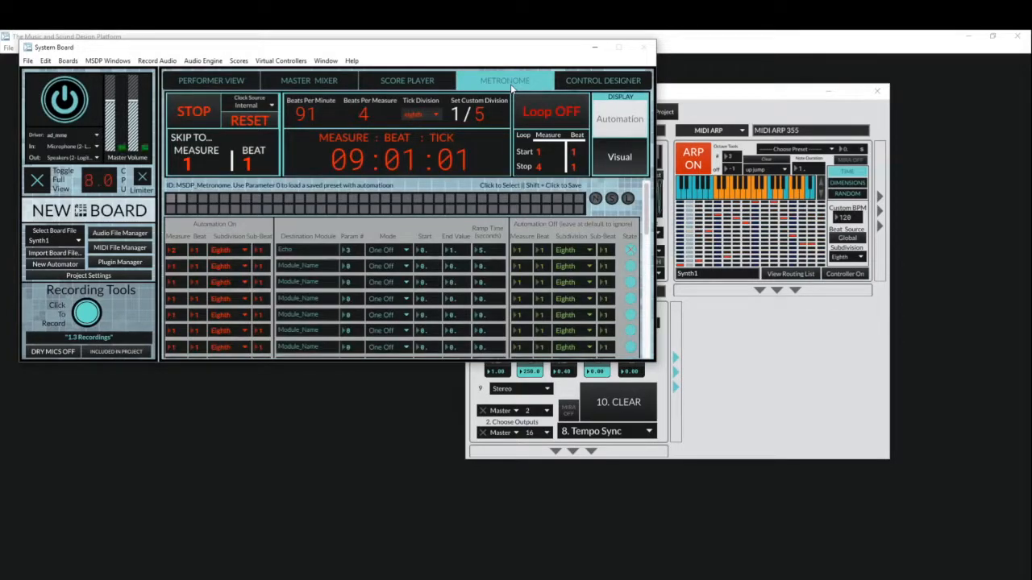
left_click_drag(730, 95, 398, 191)
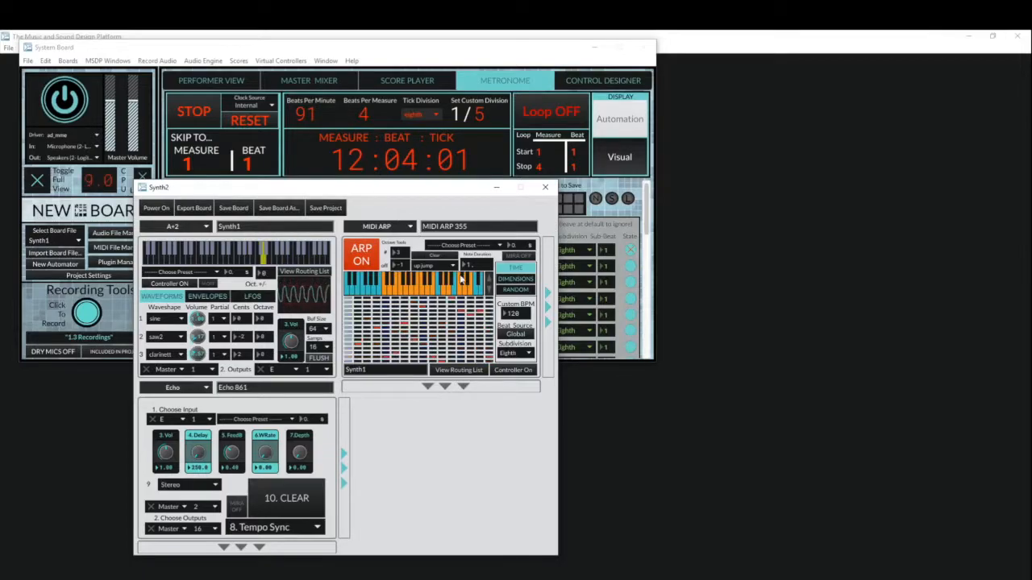
left_click(503, 353)
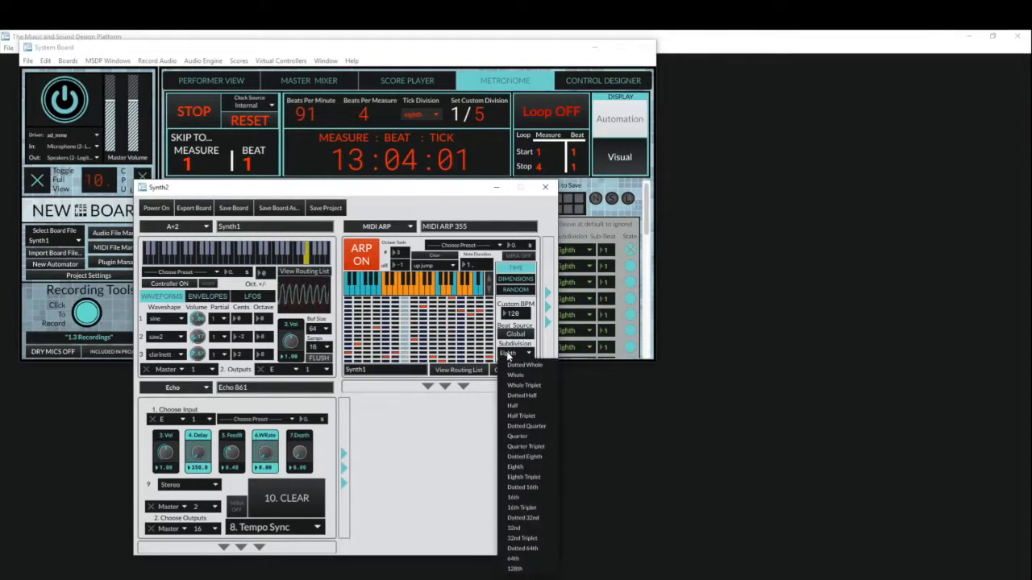
left_click(308, 112)
mouse_move(309, 114)
left_mouse_down()
mouse_move(309, 84)
mouse_move(308, 123)
left_mouse_up()
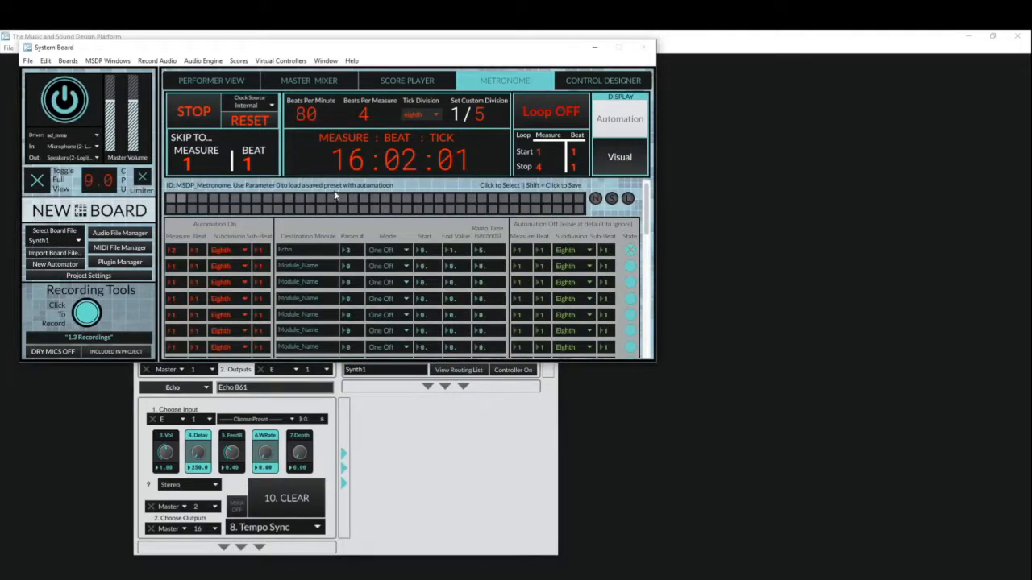
Lower the master volume slightly and bring the Synth2 board back to the front.
left_click(396, 430)
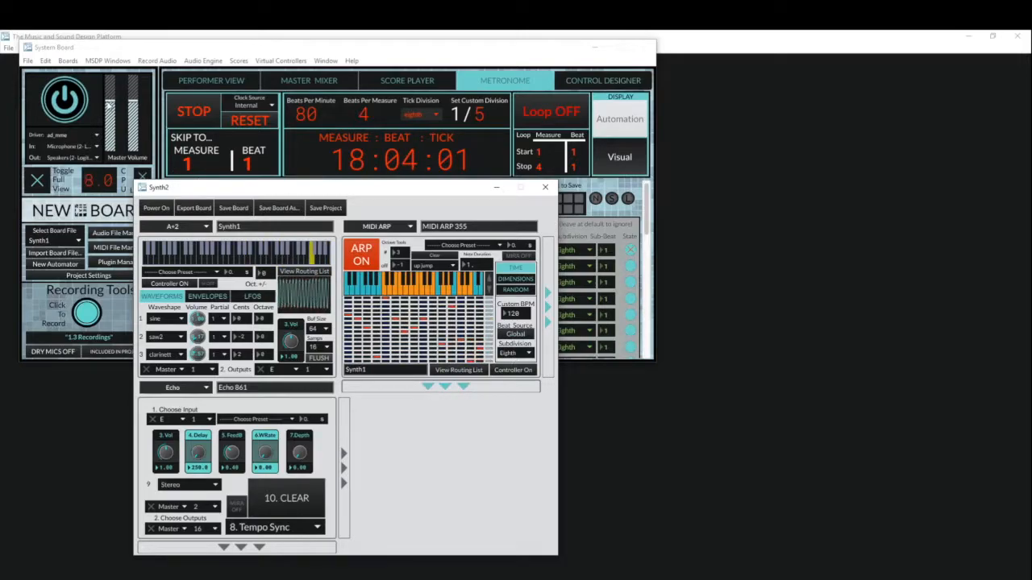
left_click(176, 169)
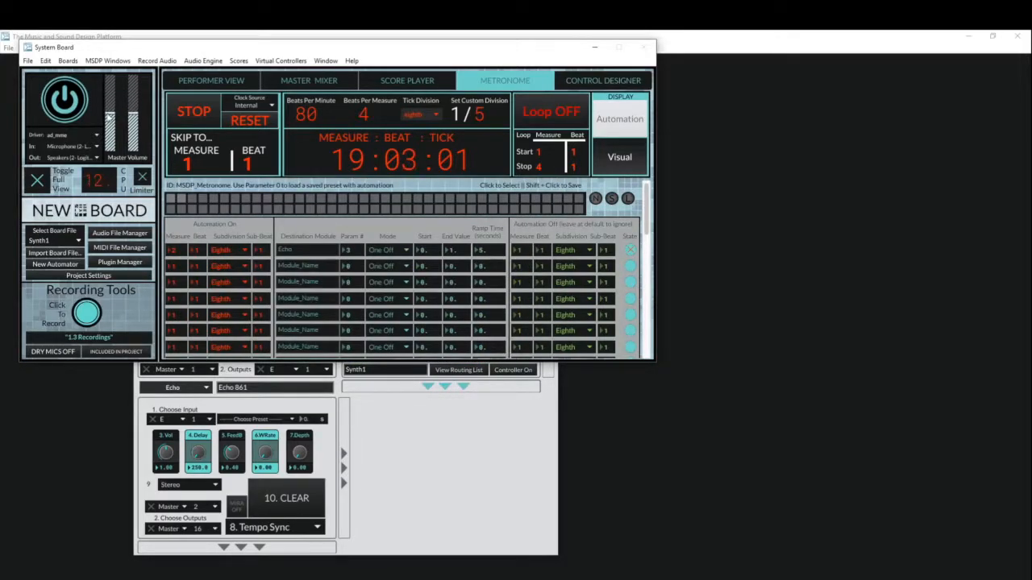
left_click(428, 472)
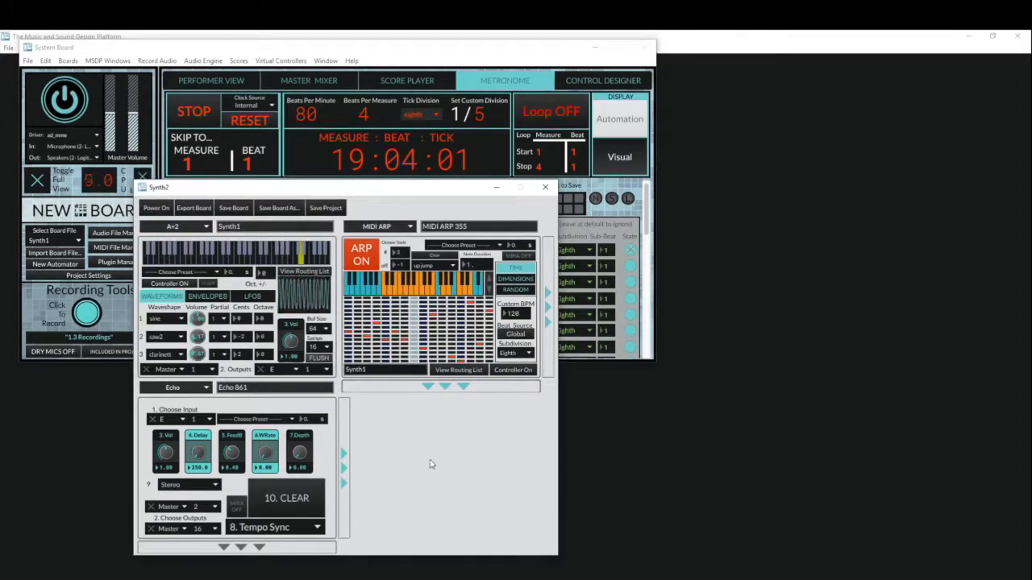
Set the MIDI ARP subdivision to Eighth Triplet and raise the master volume slightly.
left_click(513, 356)
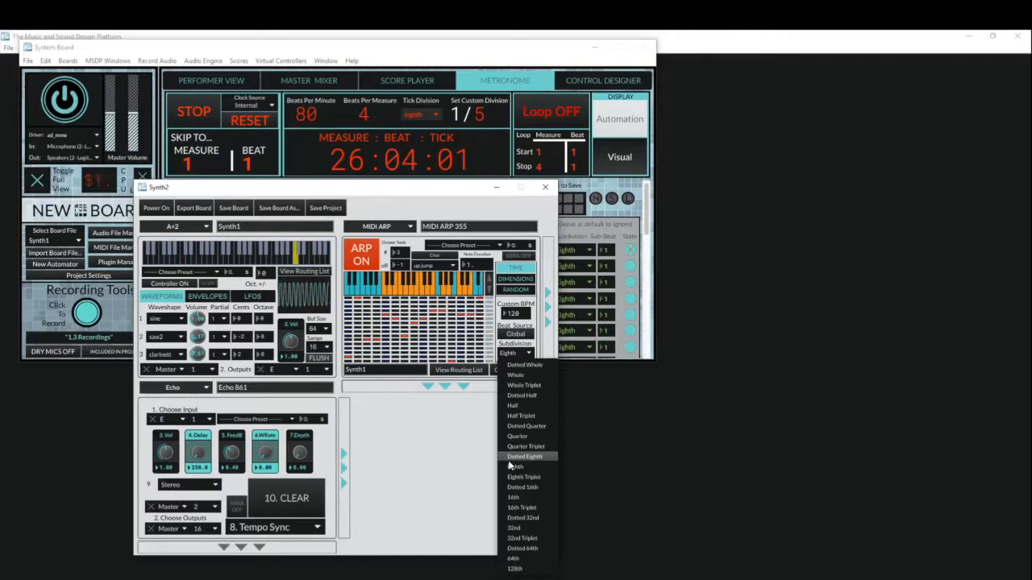
left_click(511, 476)
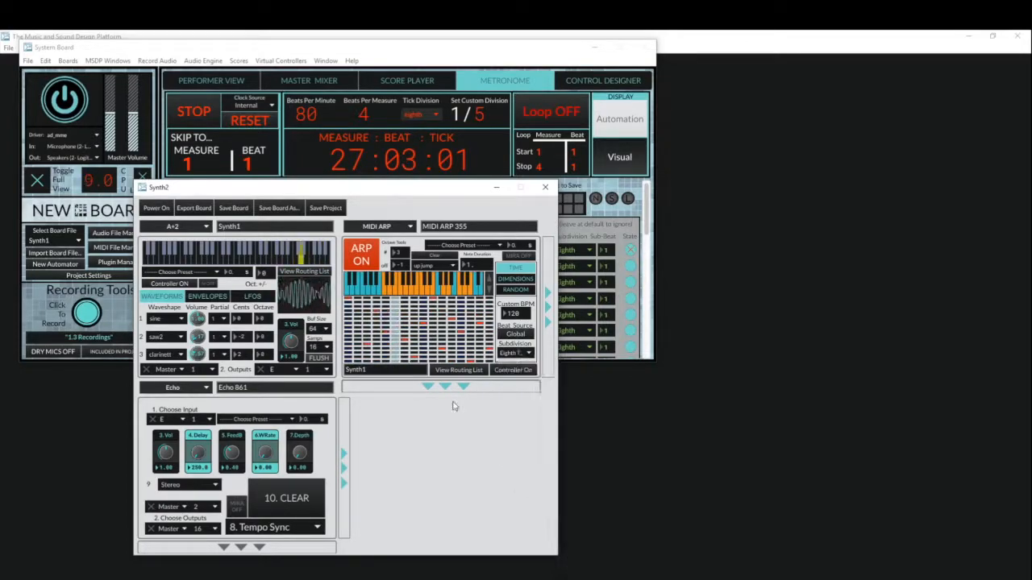
left_click(110, 101)
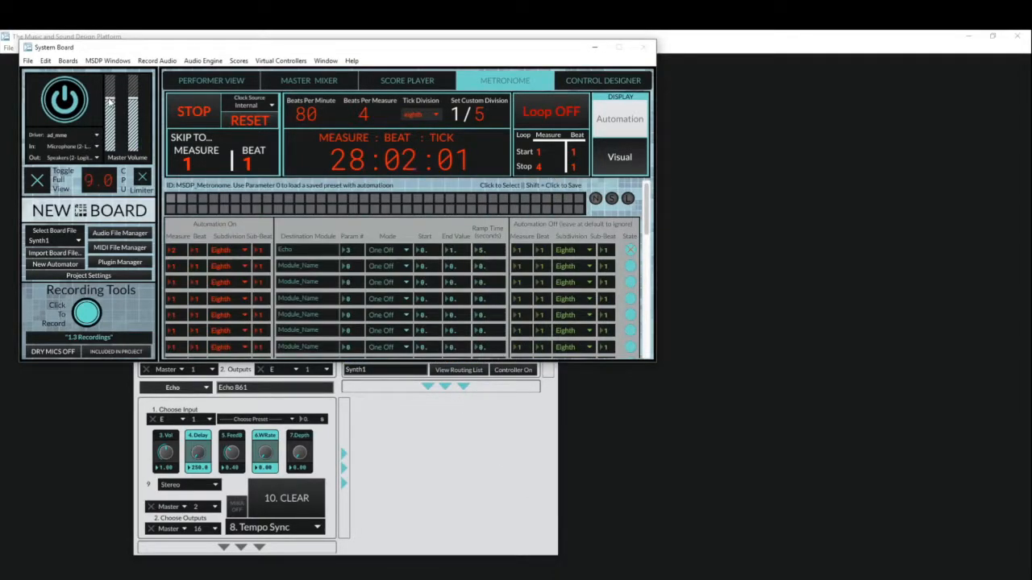
left_click(340, 416)
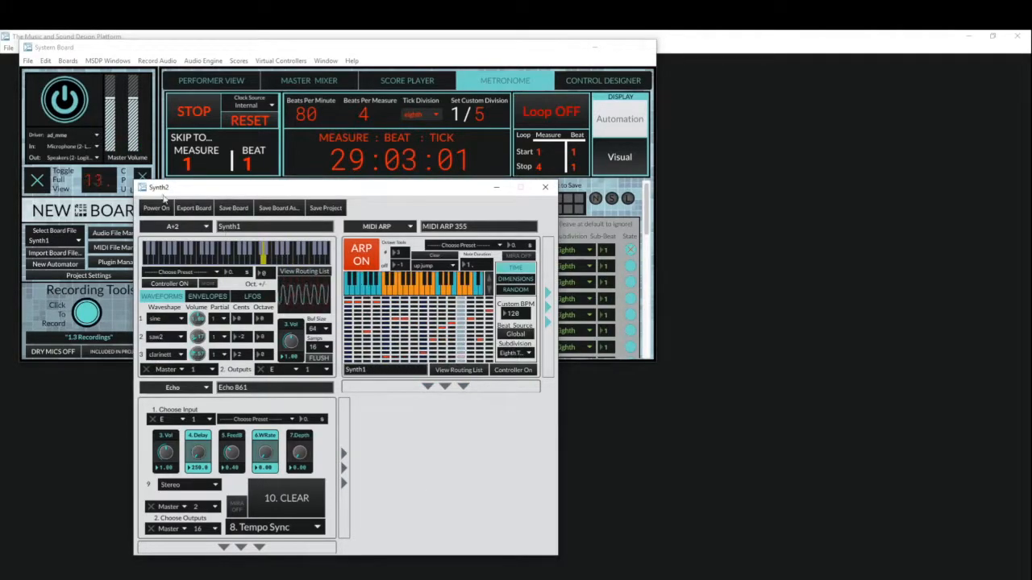
Set the MIDI ARP subdivision to Dotted Eighth and stop the metronome after listening.
left_click(564, 354)
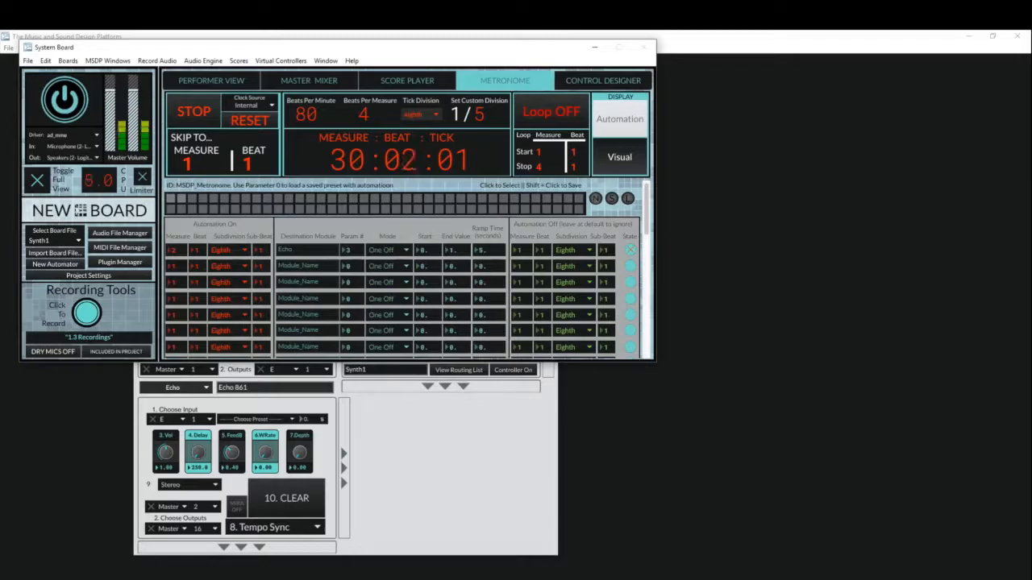
left_click(373, 466)
left_click(520, 353)
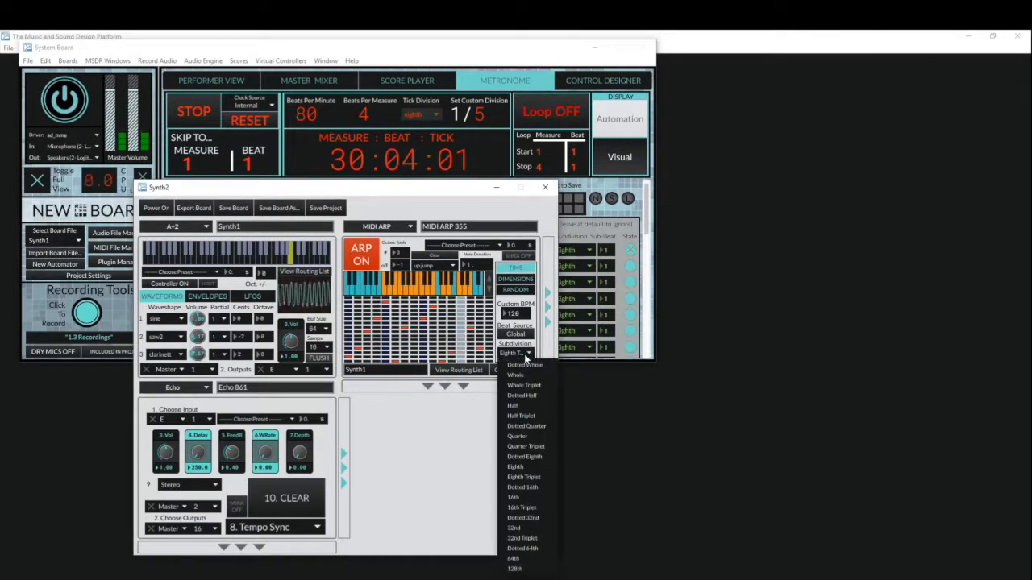
left_click(525, 457)
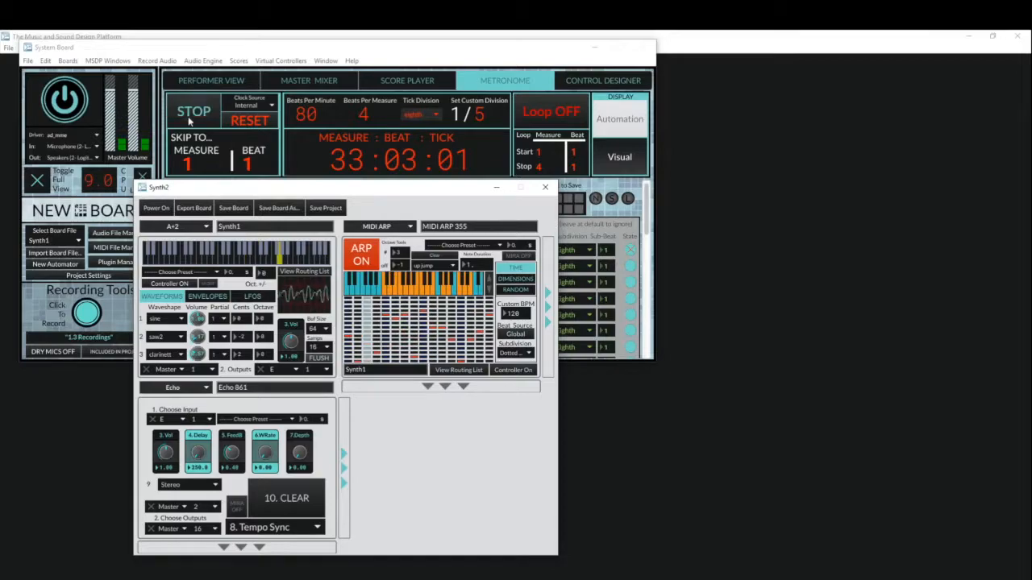
left_click(195, 111)
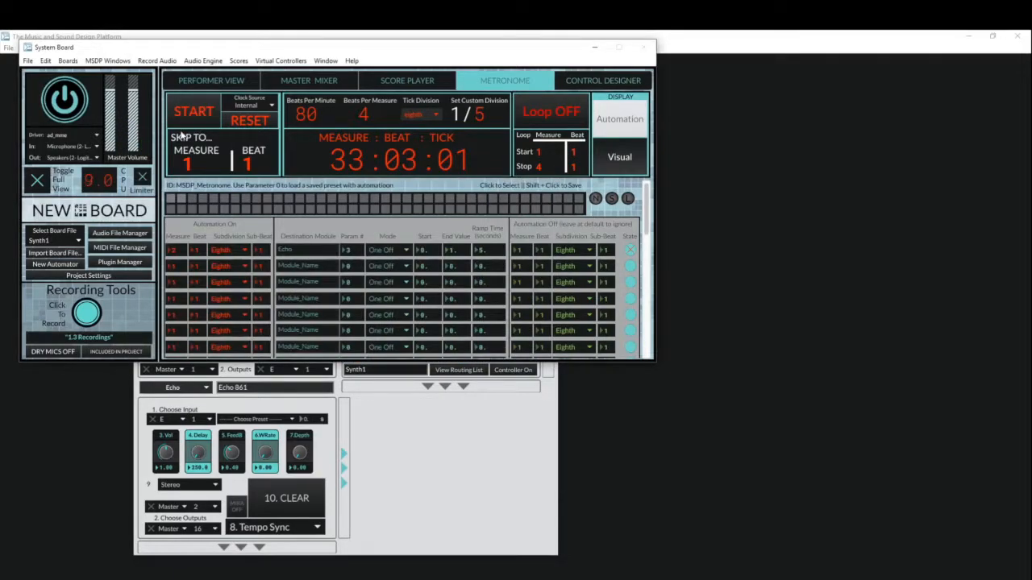
Arrange the System Board and Synth2 windows side by side without overlap.
left_click(440, 504)
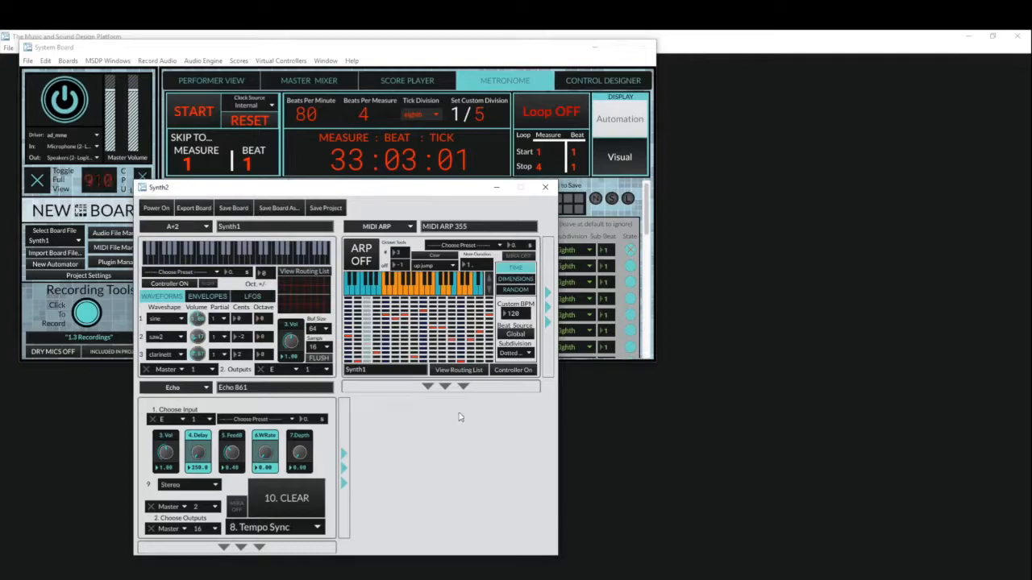
left_click_drag(419, 191, 889, 79)
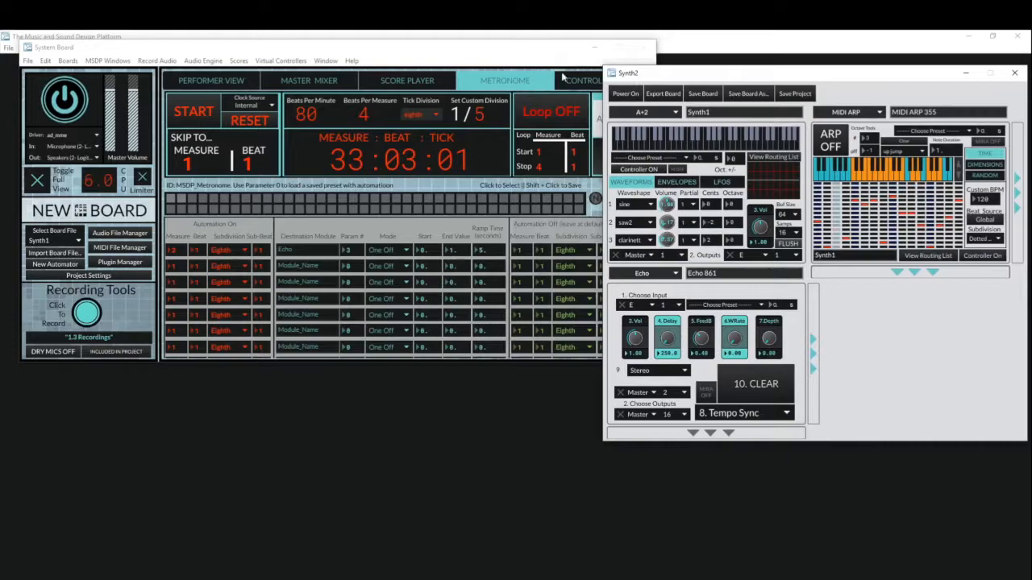
left_click_drag(508, 54, 440, 54)
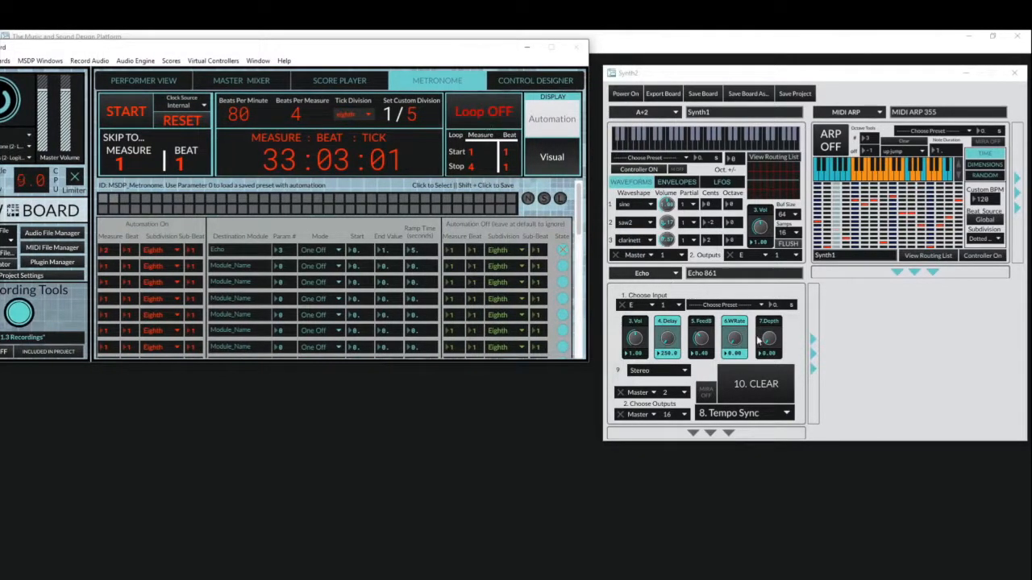
Restart the metronome and set the Echo module's tempo sync to Eighth Triplet.
left_click(728, 413)
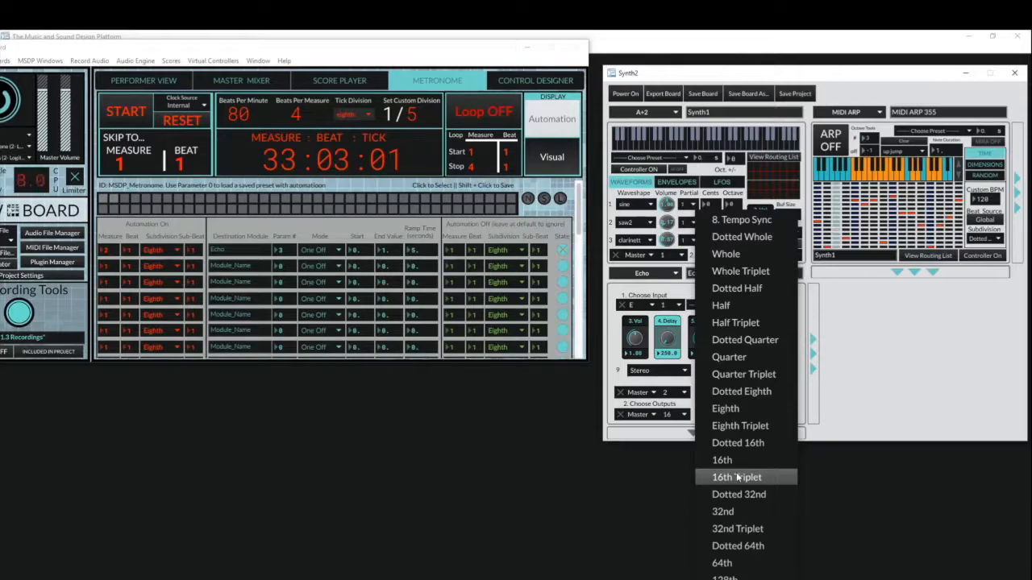
left_click(121, 112)
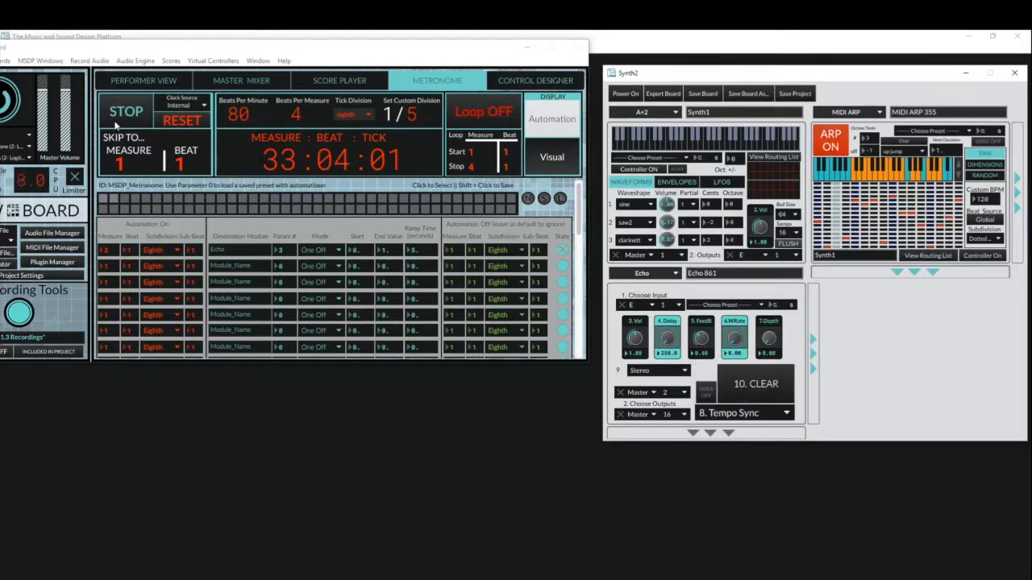
left_click(726, 413)
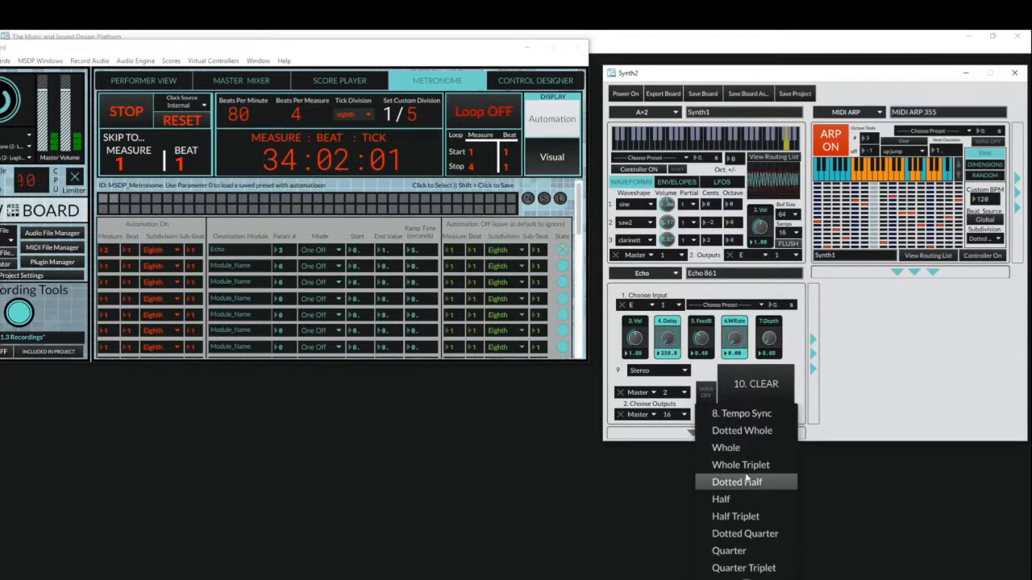
scroll(728, 479, "down", 3)
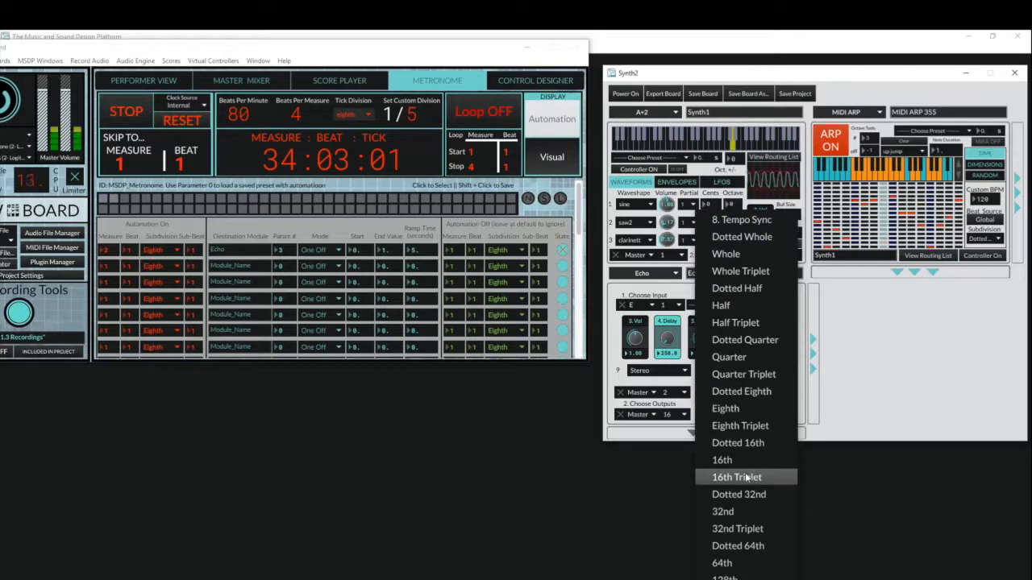
left_click(739, 426)
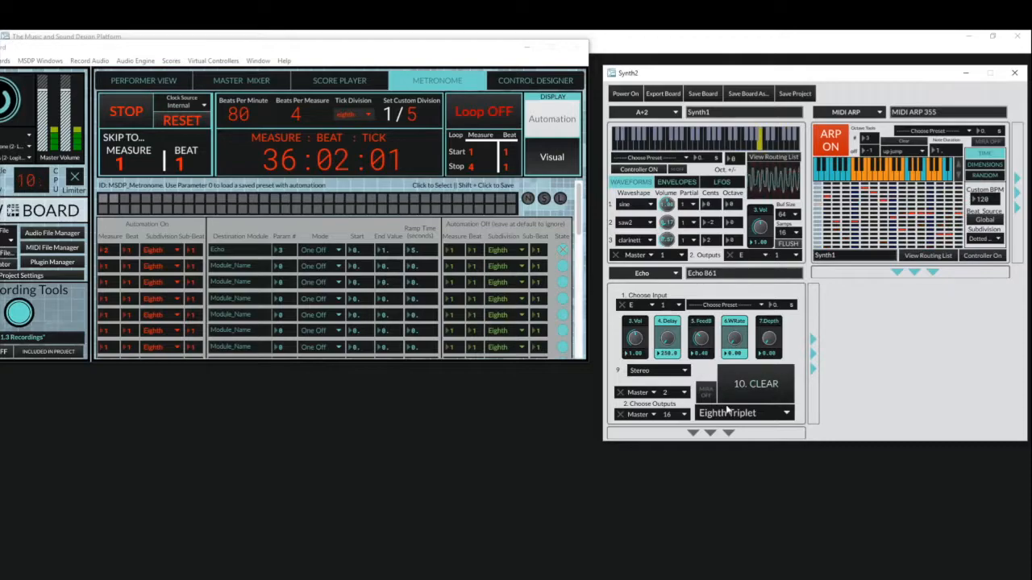
Try Half and Half Triplet as the Echo module's tempo sync, keeping Half Triplet, and lower the Echo volume to 0.88.
left_click(727, 411)
left_click(727, 295)
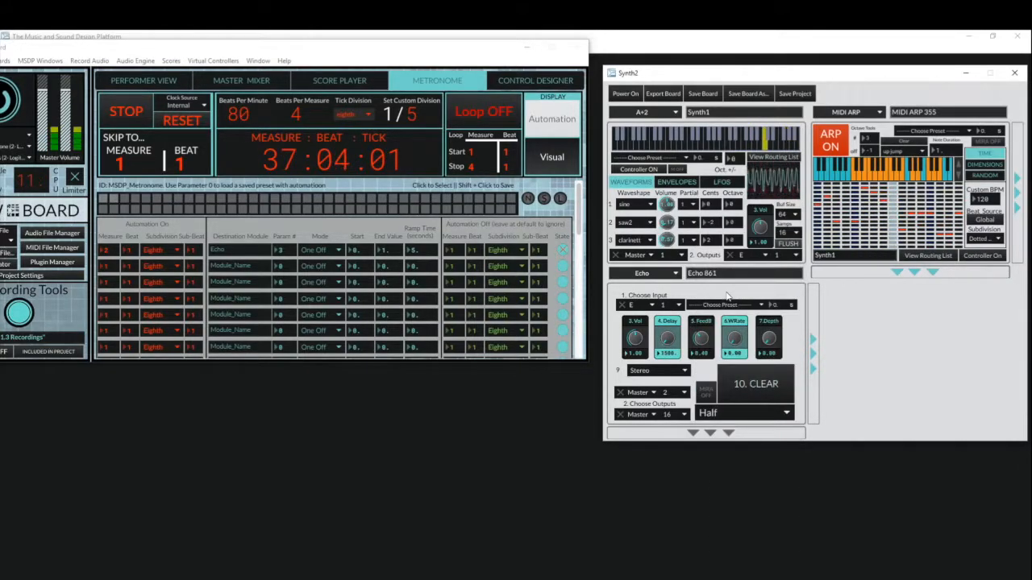
left_click_drag(638, 342, 639, 348)
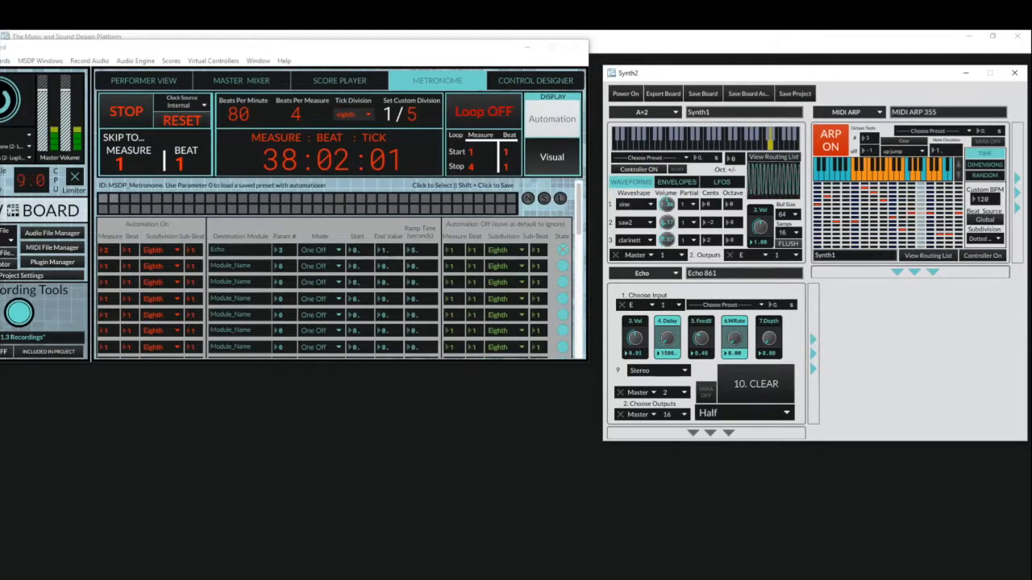
left_click(709, 414)
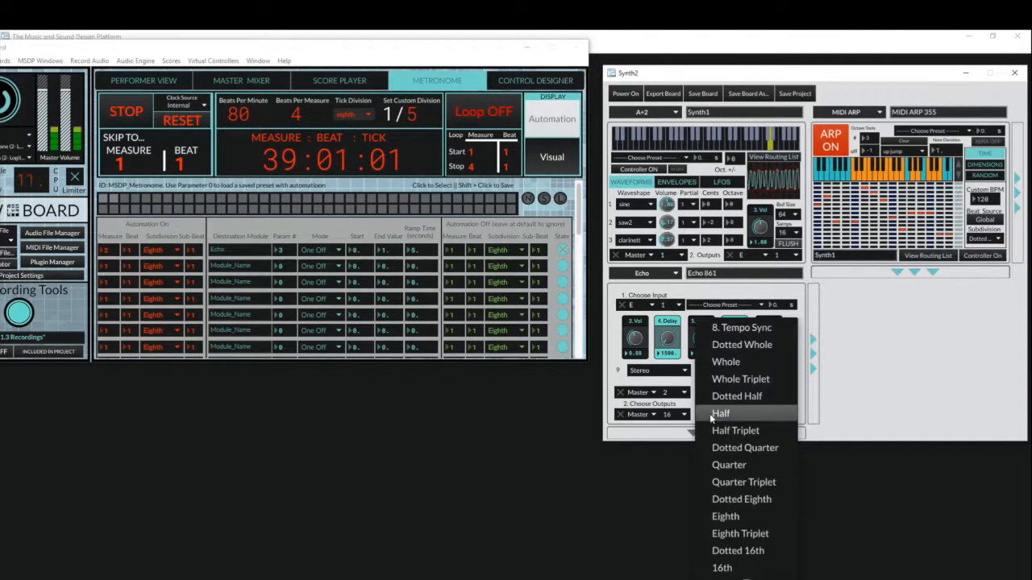
left_click(718, 430)
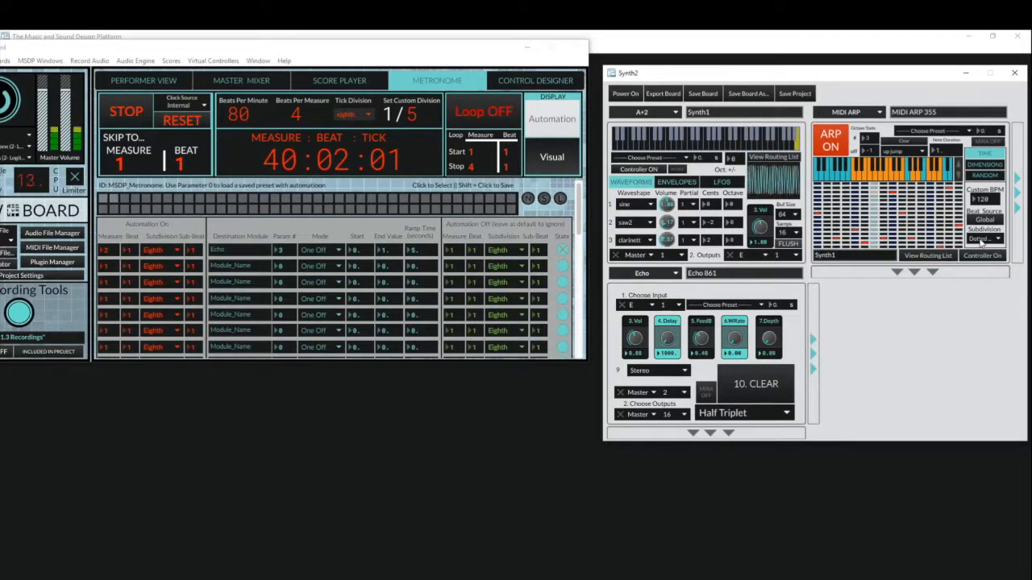
Set the MIDI ARP subdivision to Quarter Triplet and stop the metronome.
left_click(982, 241)
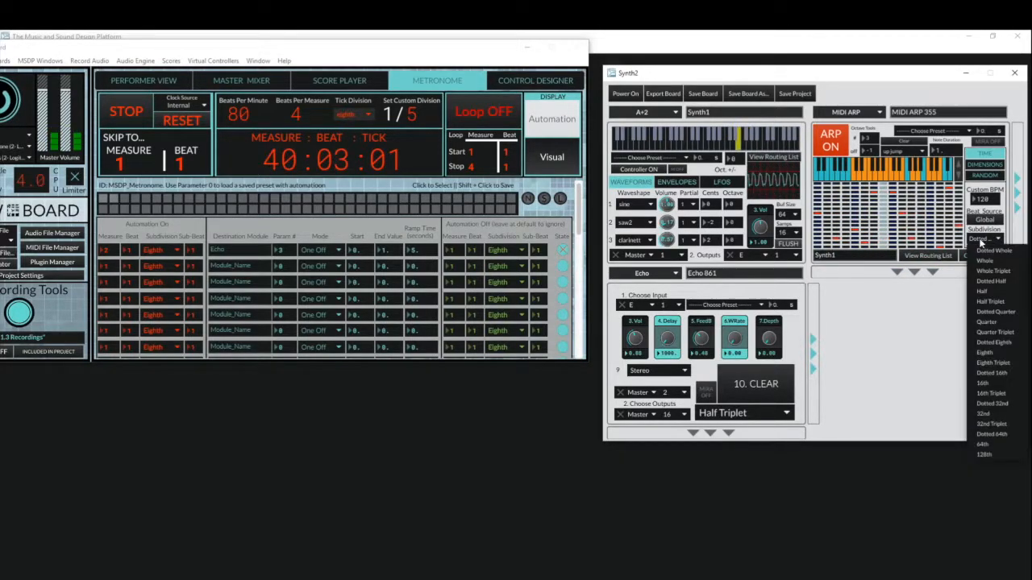
left_click(994, 331)
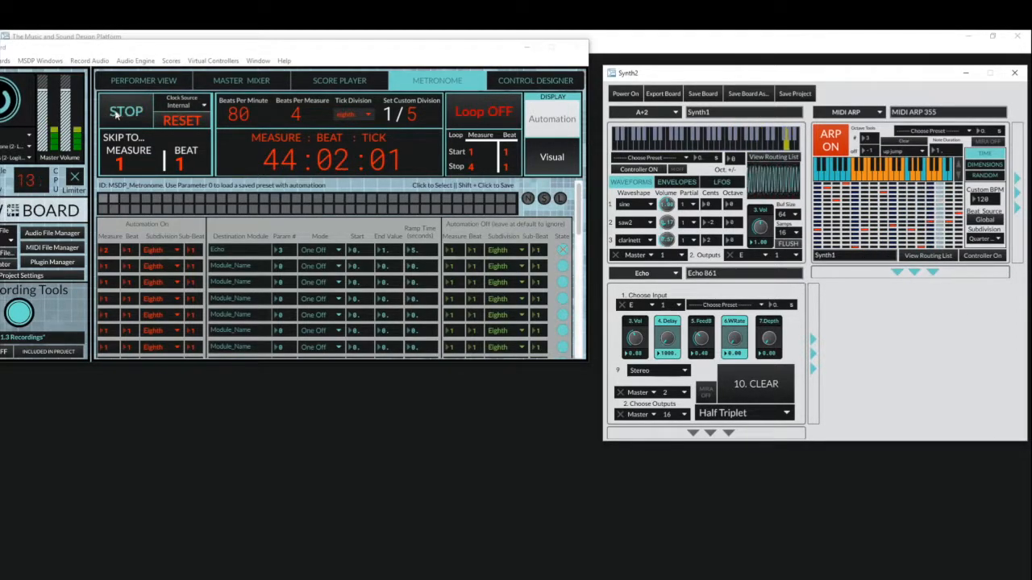
left_click(125, 111)
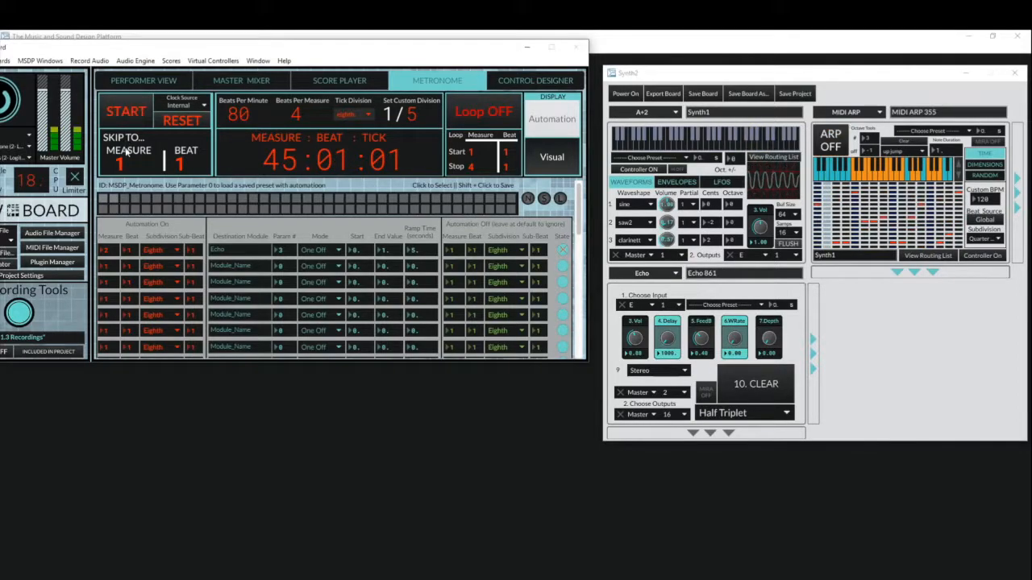
Move the System Board window fully into view and rename the Echo 861 module to Echo.
left_click_drag(227, 53, 313, 71)
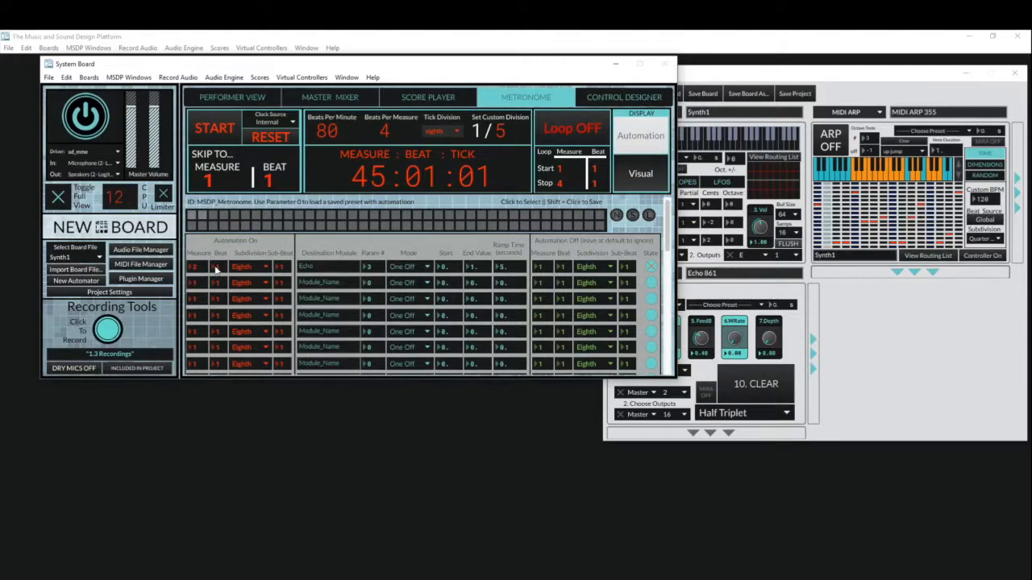
left_click(768, 288)
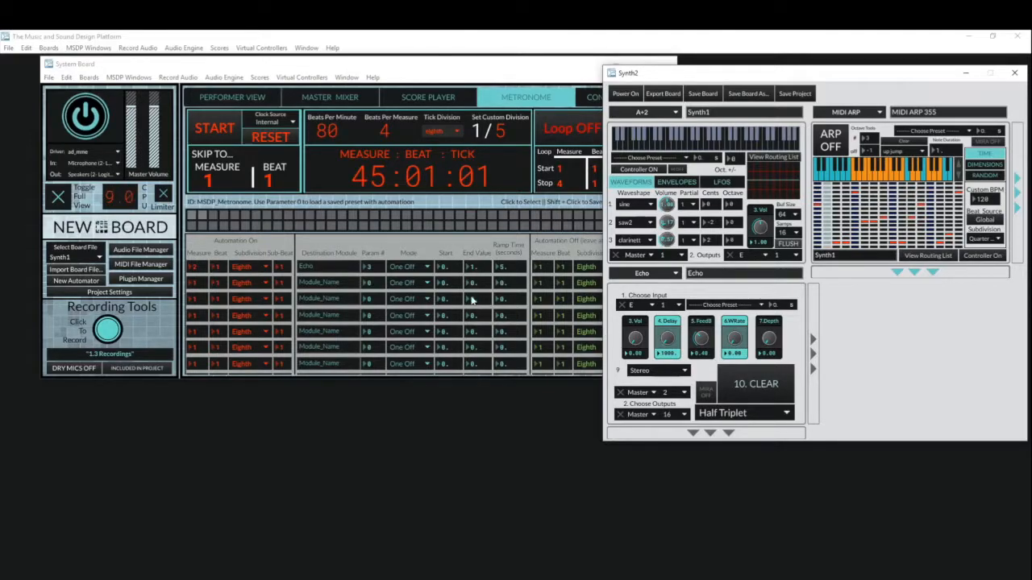
Reset the metronome and run it past measure 3 to trigger the Echo parameter 3 automation, and stop it.
left_click(403, 249)
left_click(270, 138)
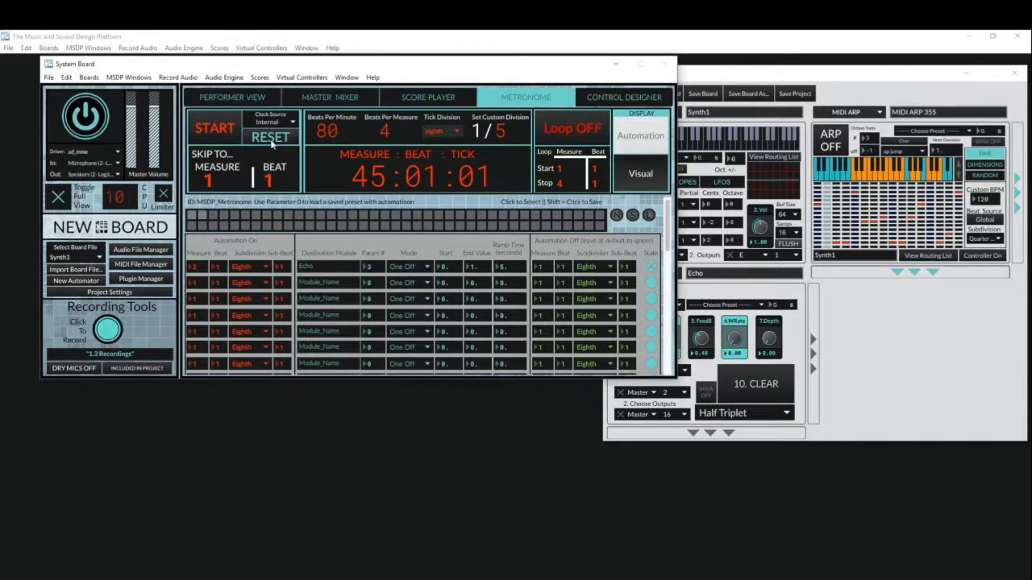
left_click(215, 129)
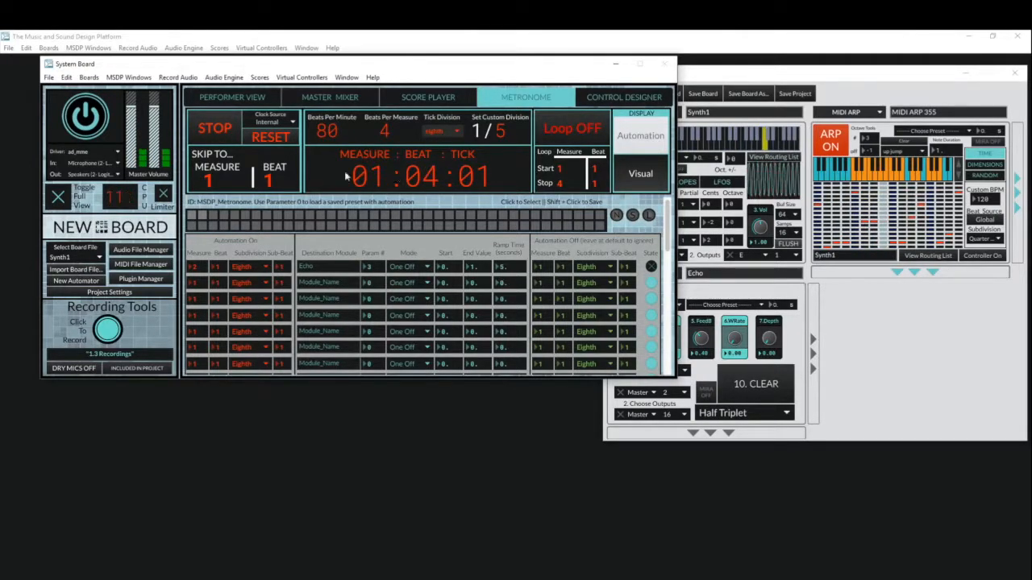
left_click(878, 362)
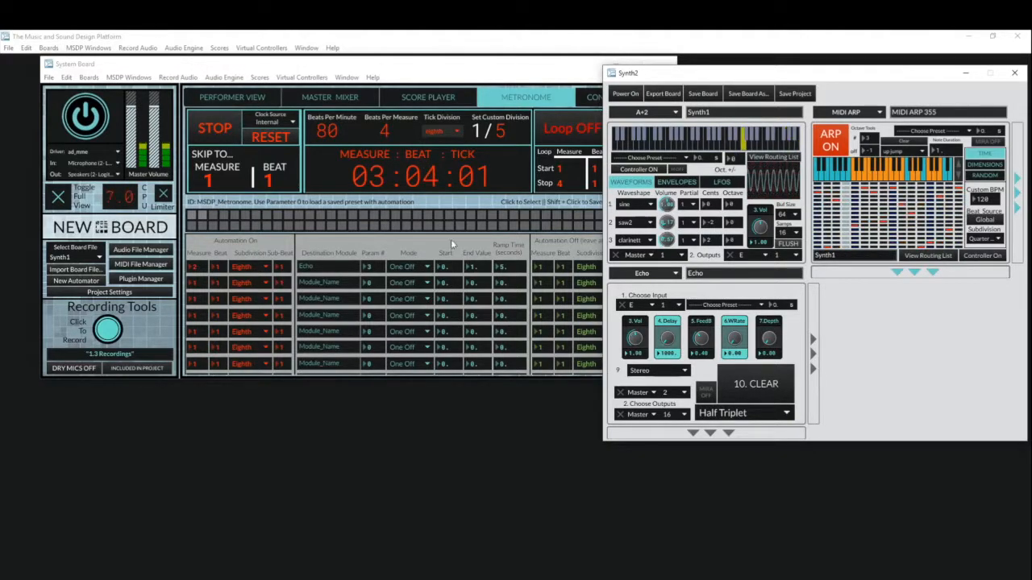
left_click(218, 135)
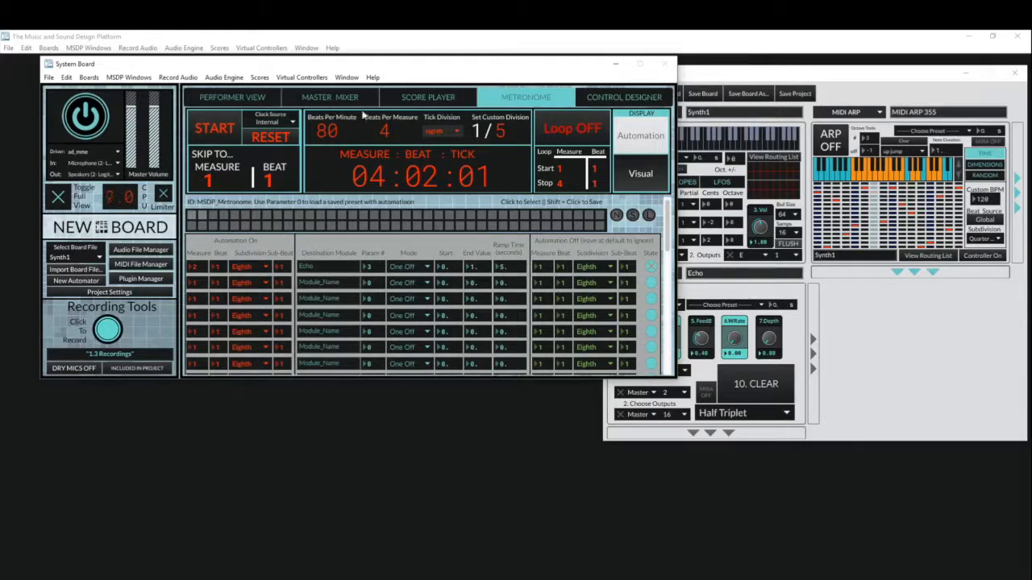
Disable Metronome Control and Master Mixer as full view devices in the project settings, and collapse the System Board's full view.
left_click(119, 295)
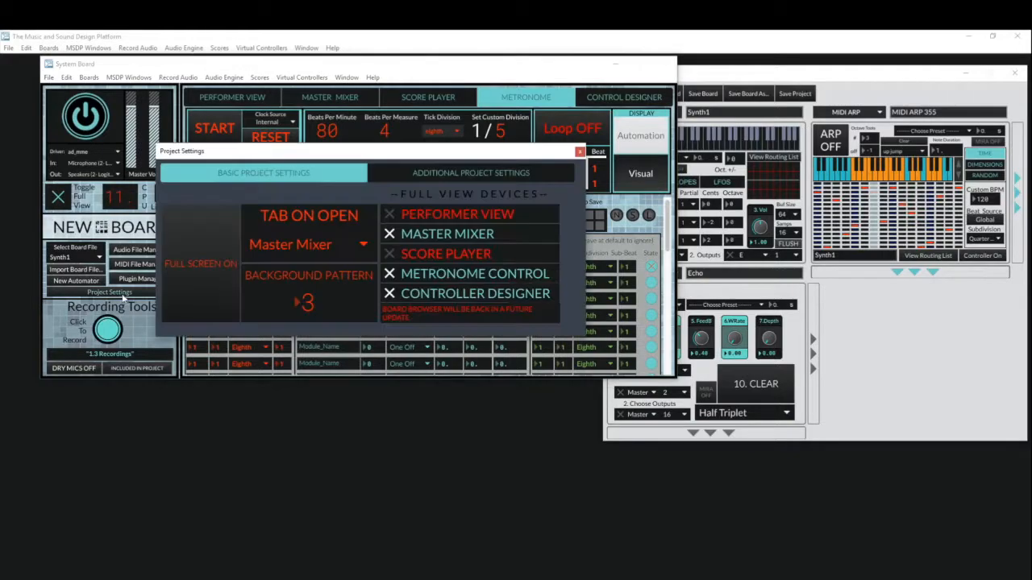
left_click(389, 274)
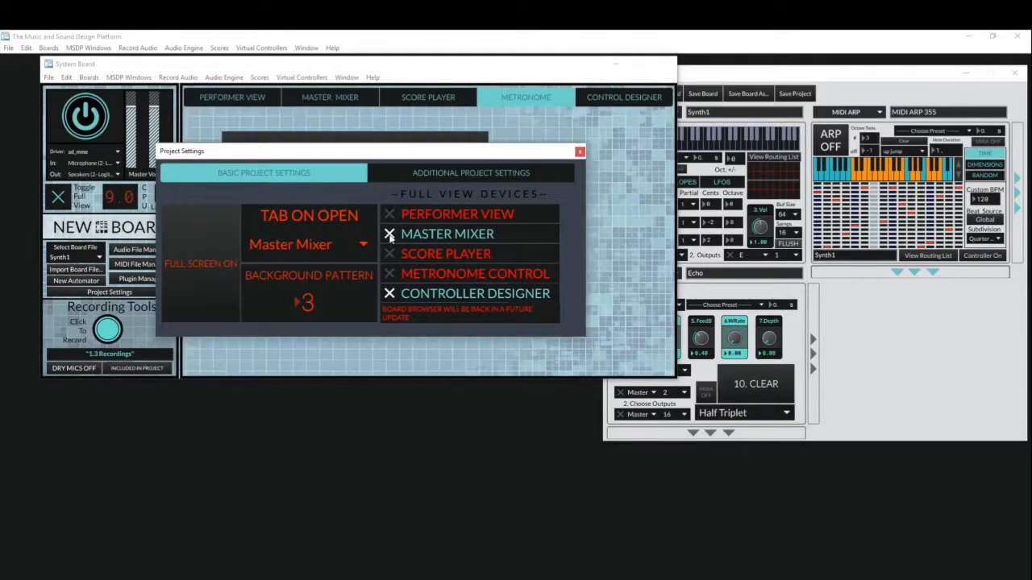
left_click(389, 234)
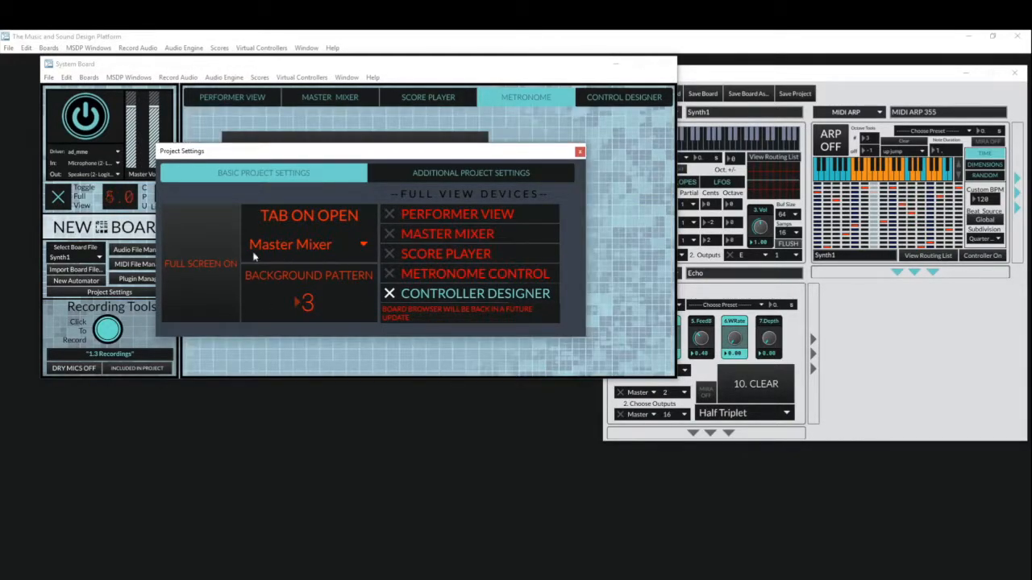
left_click(580, 153)
left_click(63, 203)
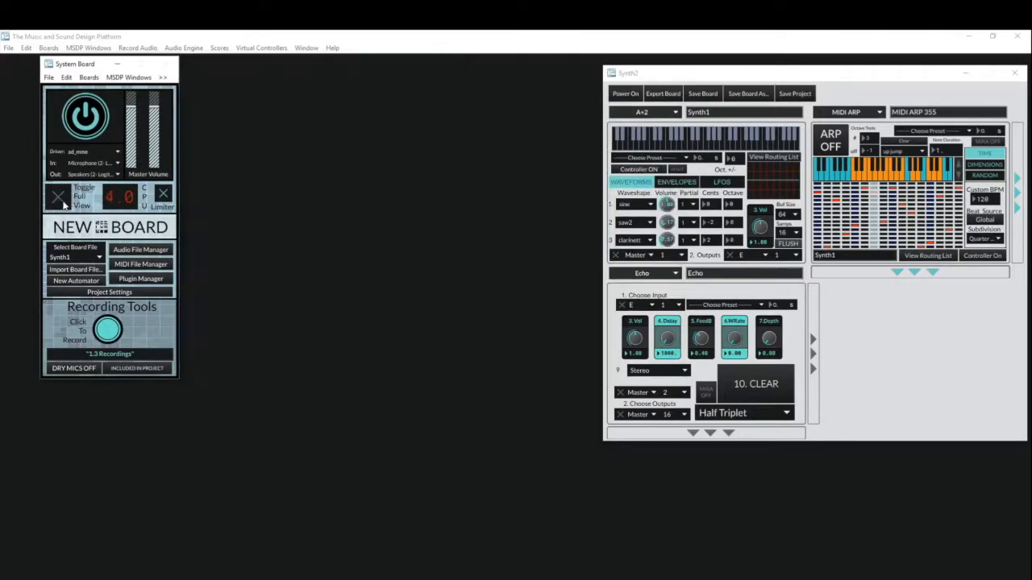
Move the Synth2 window closer to the System Board and try several notes on Synth1's built-in keyboard.
left_click_drag(684, 79, 362, 93)
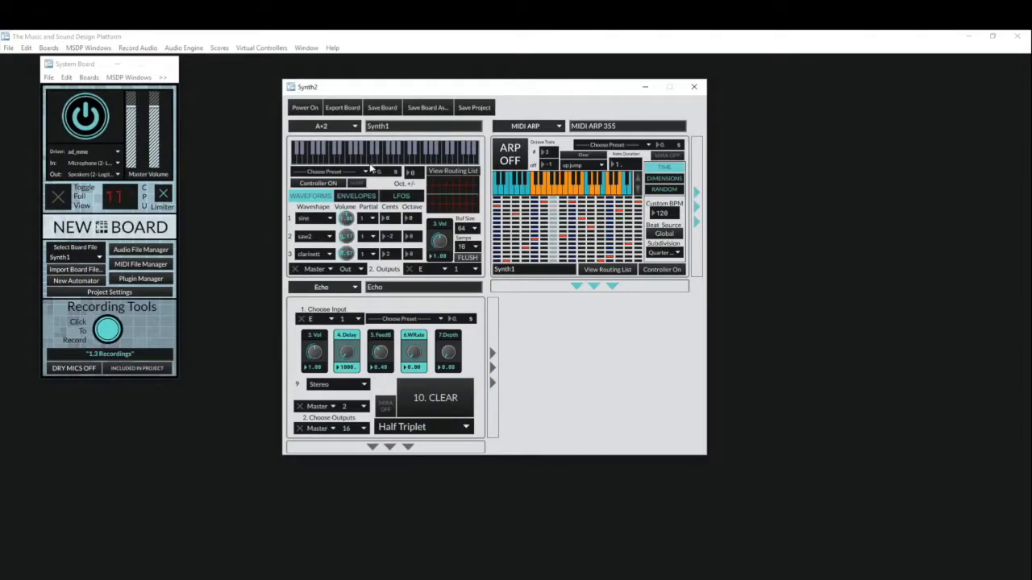
left_click(370, 164)
left_click(369, 160)
left_click(368, 149)
left_click(369, 161)
left_click(384, 149)
left_click_drag(355, 90, 332, 79)
Open the Virtual Keyboard controller and place its window over the middle of Synth2.
left_click(261, 47)
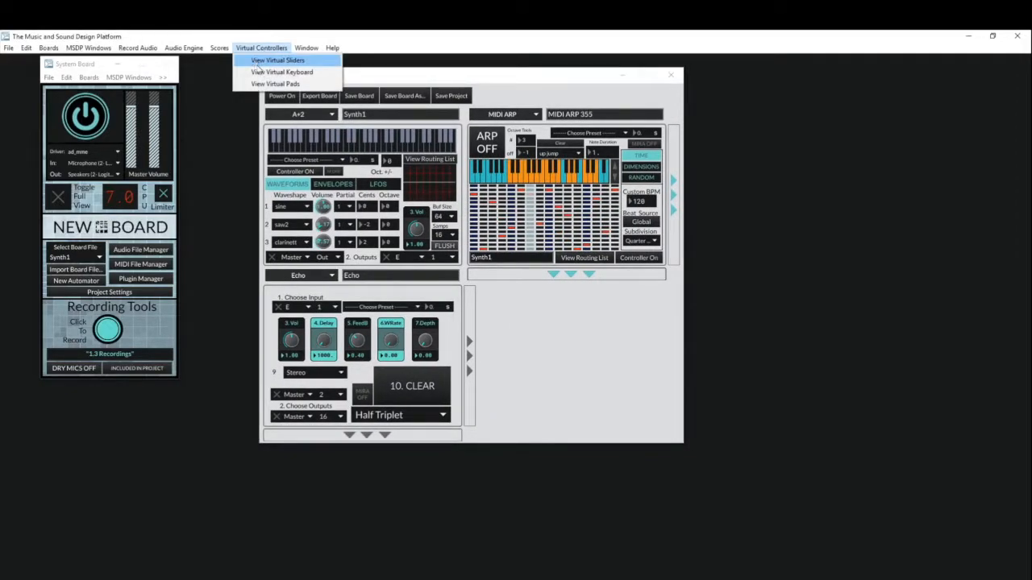
left_click(279, 73)
left_click_drag(360, 105, 445, 201)
Sound four neighbouring mid-range notes on the Virtual Keyboard and flush the held notes.
left_click(474, 276)
left_click(491, 271)
left_click(515, 257)
left_click(528, 262)
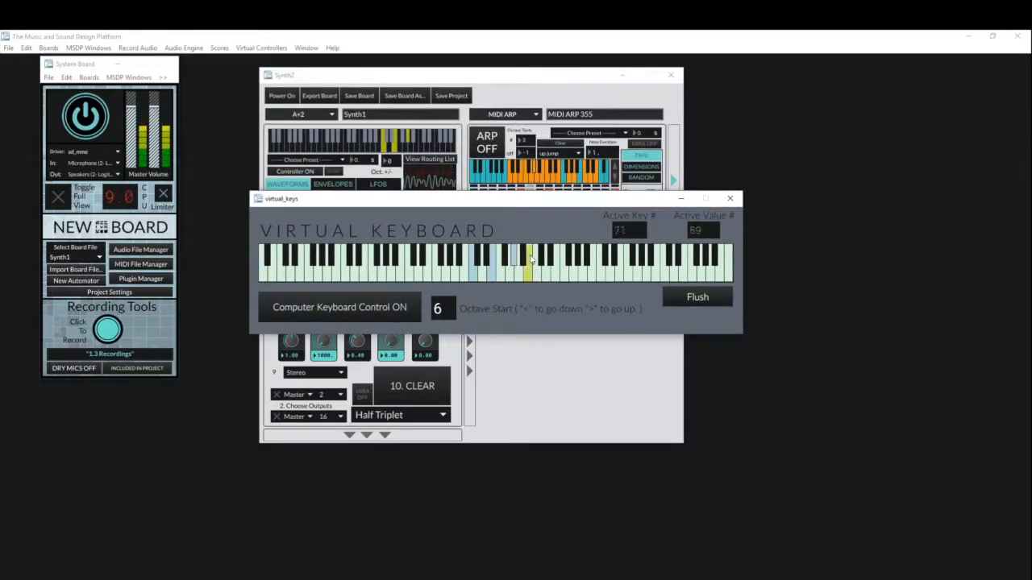
left_click(680, 296)
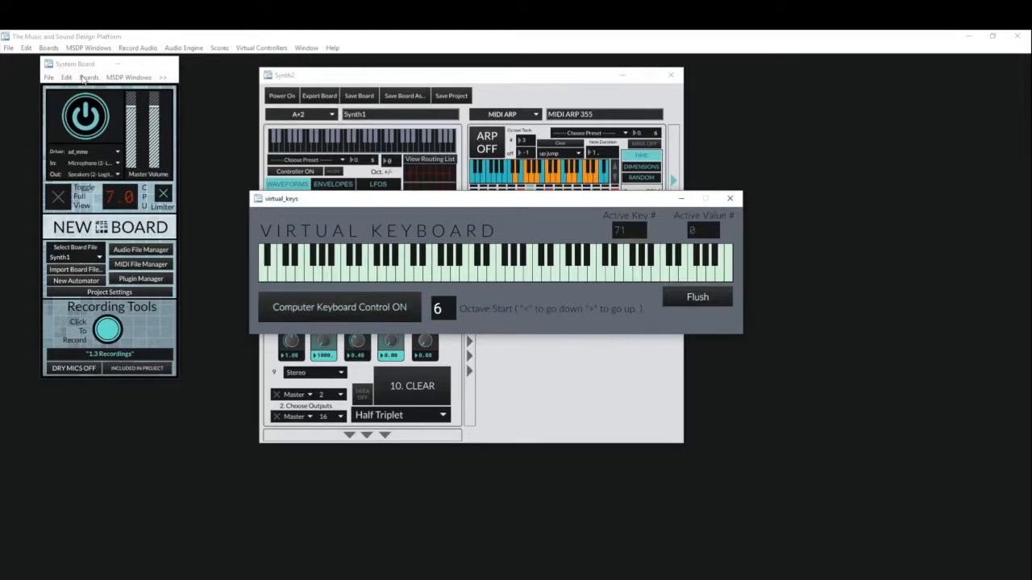
Toggle Computer Keyboard Control off and on repeatedly, leaving it on.
left_click(383, 308)
left_click(382, 308)
left_click(380, 307)
left_click(380, 307)
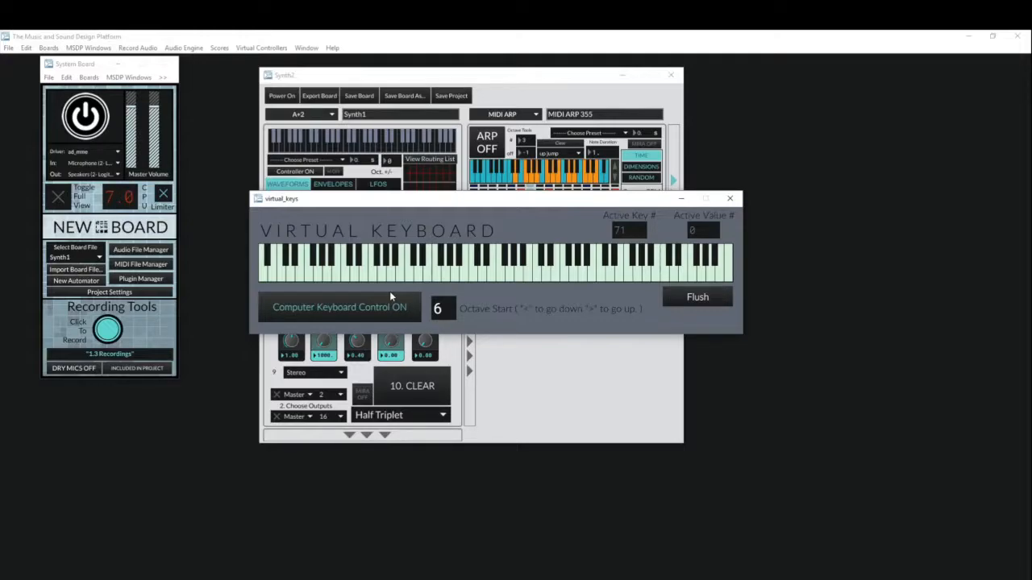
Play a test note from the computer keyboard and lower the Virtual Keyboard's octave start to 4.
key("a")
key("less")
key("less")
Play a series of ascending notes through the computer keyboard with the octave start at 4.
key("a")
key("w")
key("s")
key("a")
key("d")
key("g")
key("j")
key("g")
key("j")
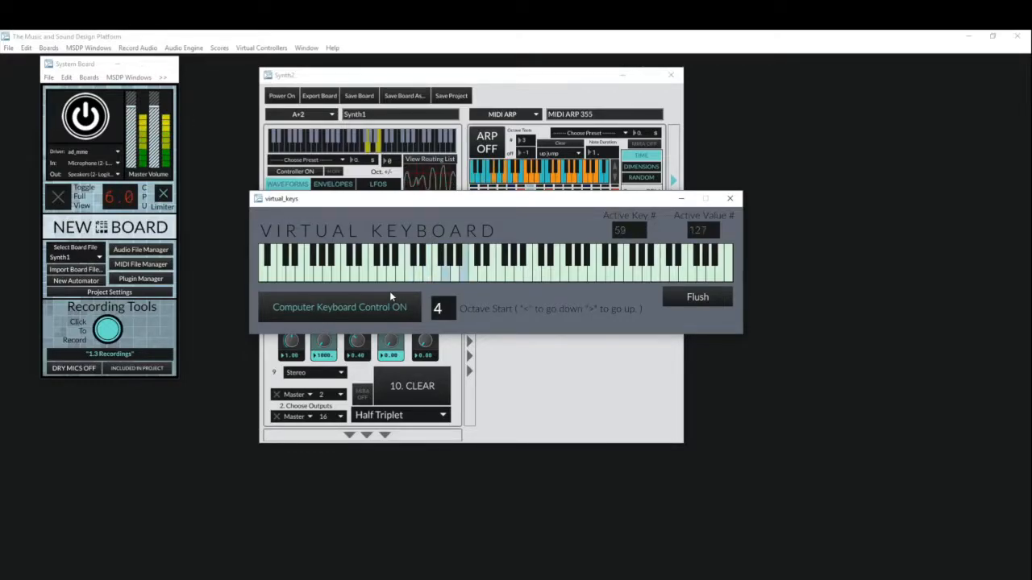
key("j")
key("k")
key("l")
key("k")
key("semicolon")
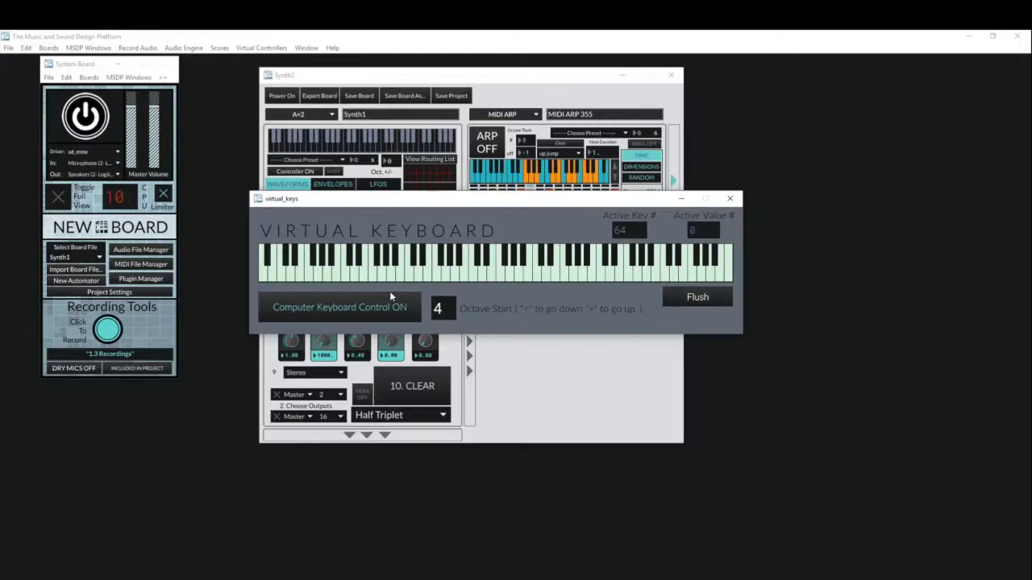
Bring Synth2 forward, return to the Virtual Keyboard, and play notes with the octave start raised to 5.
left_click(471, 82)
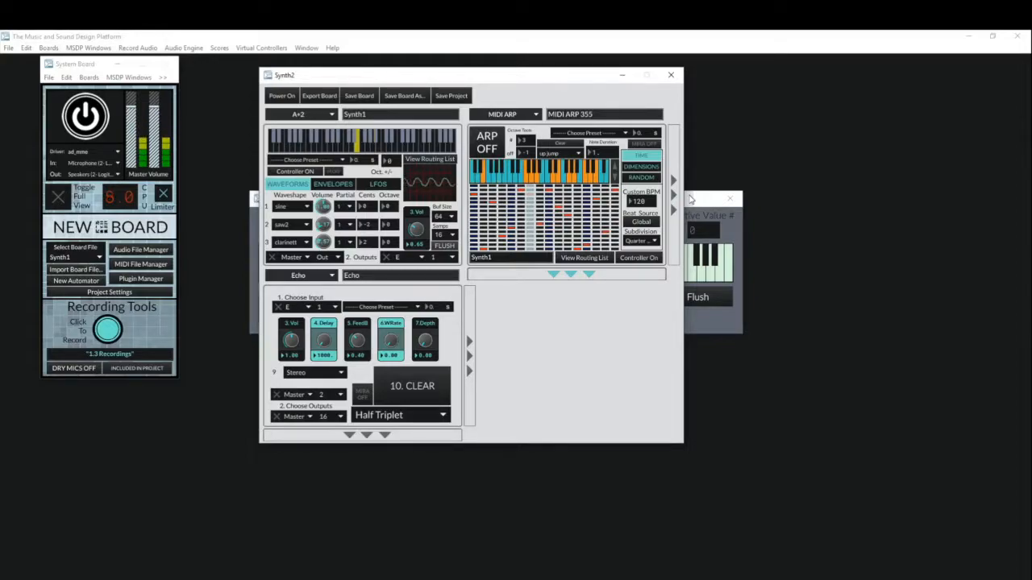
left_click(704, 321)
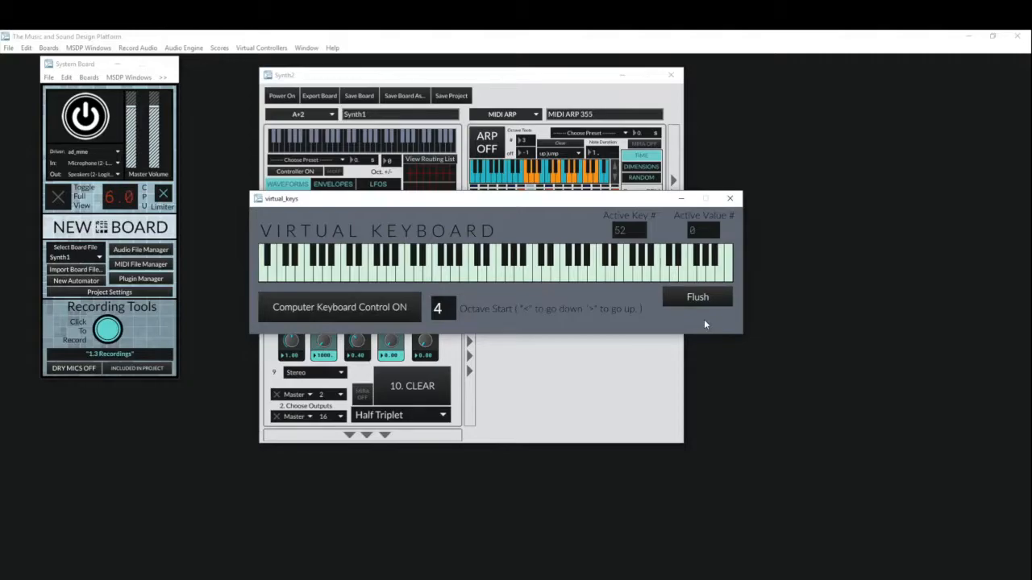
key("shift+period")
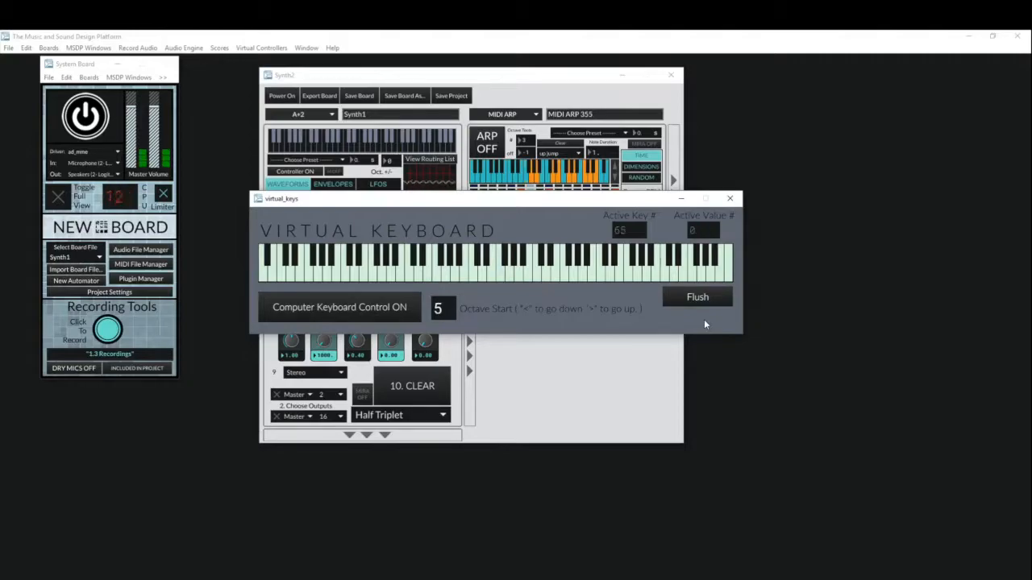
key("f")
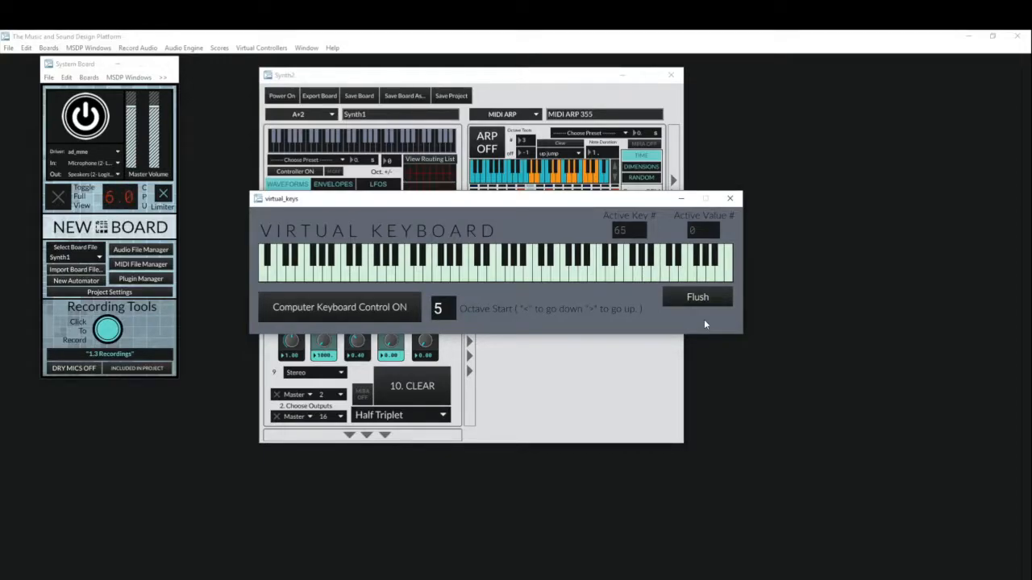
key("a")
Raise the Virtual Keyboard's octave start by three, lower it to 3, and flush the notes.
key("shift+period")
key("shift+period")
key("shift+period")
key("shift+comma")
key("shift+comma")
key("shift+comma")
key("shift+comma")
key("shift+comma")
left_click(703, 298)
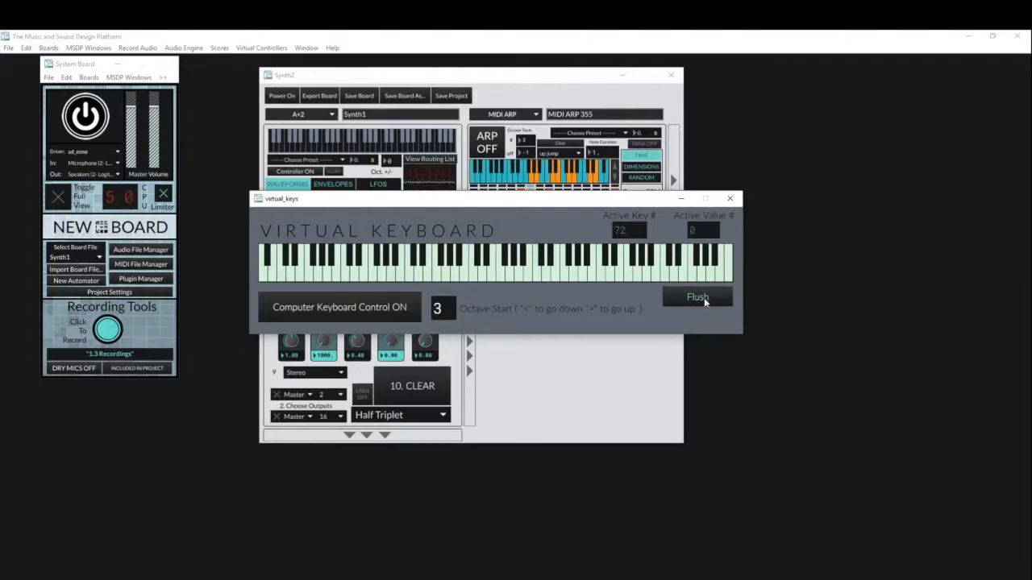